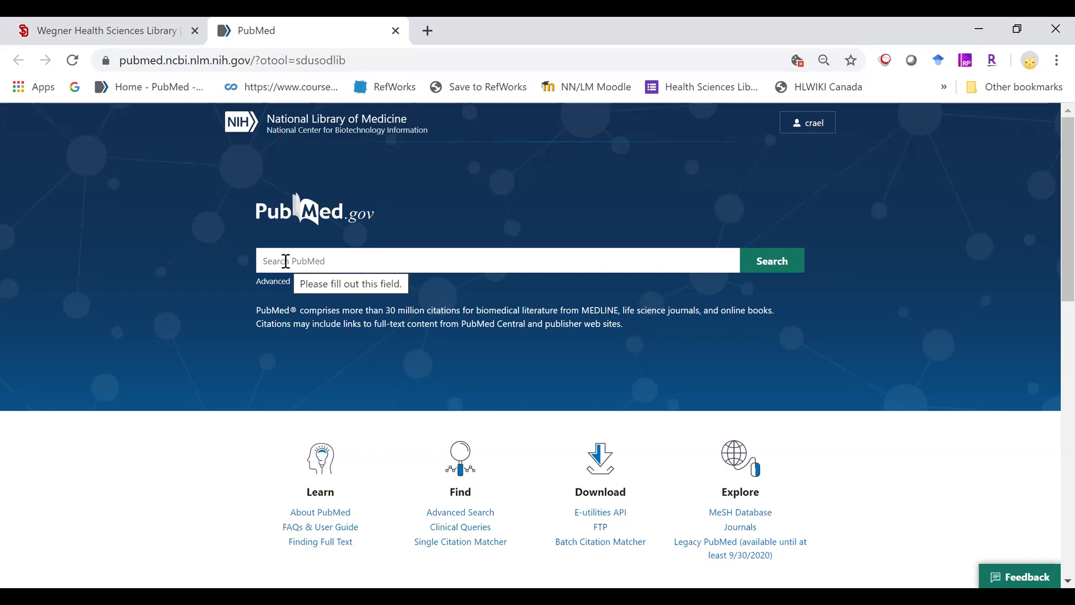
Search the MeSH Database for readmission and open the Patient Readmission heading's record.
{"action": "scroll", "coordinate": [294, 280], "scroll_direction": "down", "scroll_amount": 3}
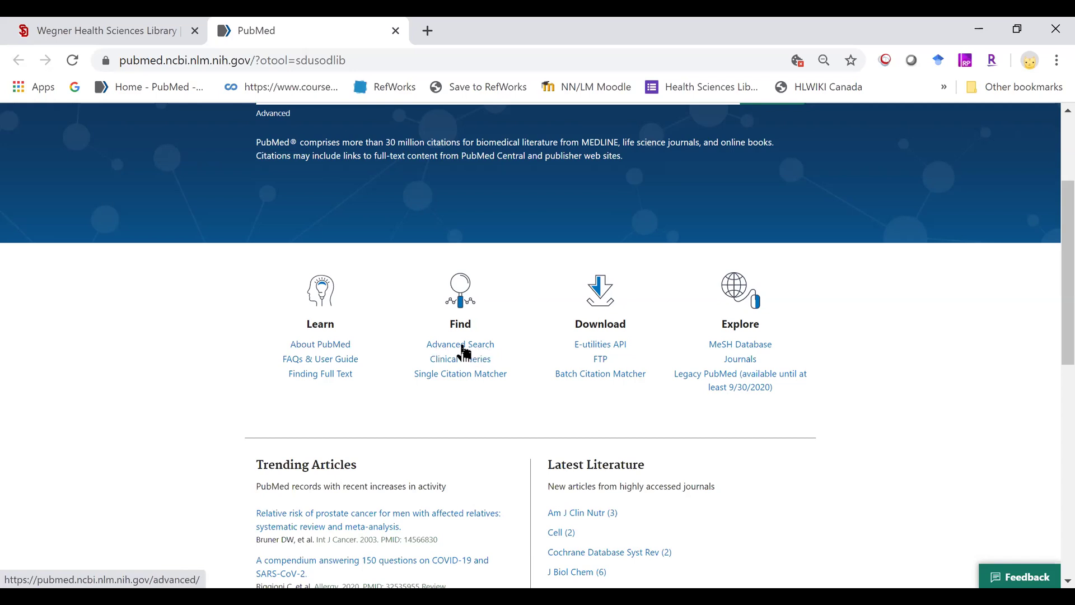
{"action": "scroll", "coordinate": [468, 350], "scroll_direction": "up", "scroll_amount": 3}
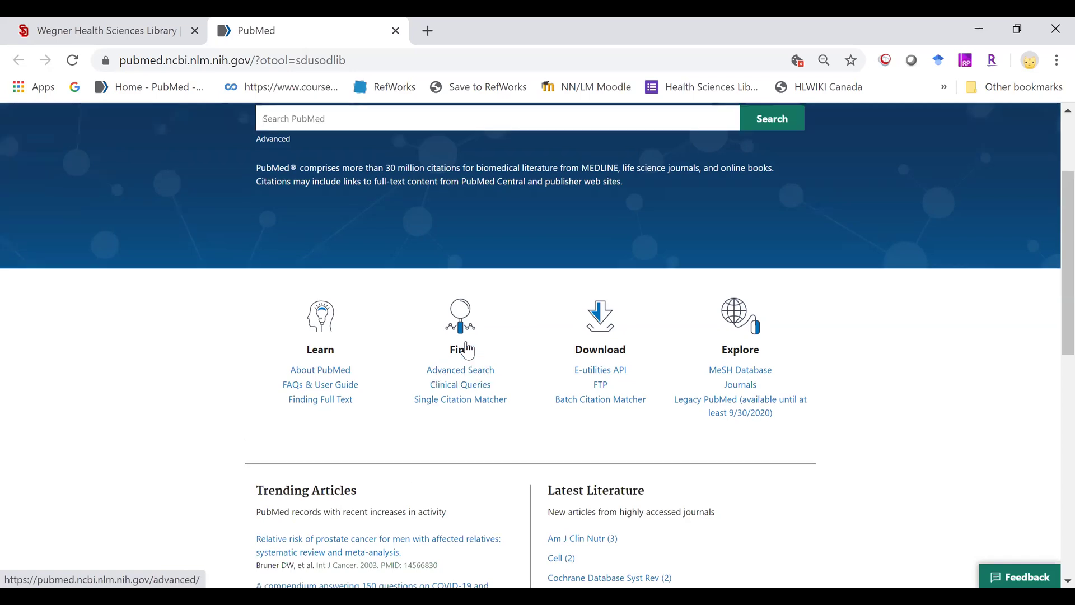
{"action": "scroll", "coordinate": [336, 330], "scroll_direction": "down", "scroll_amount": 1}
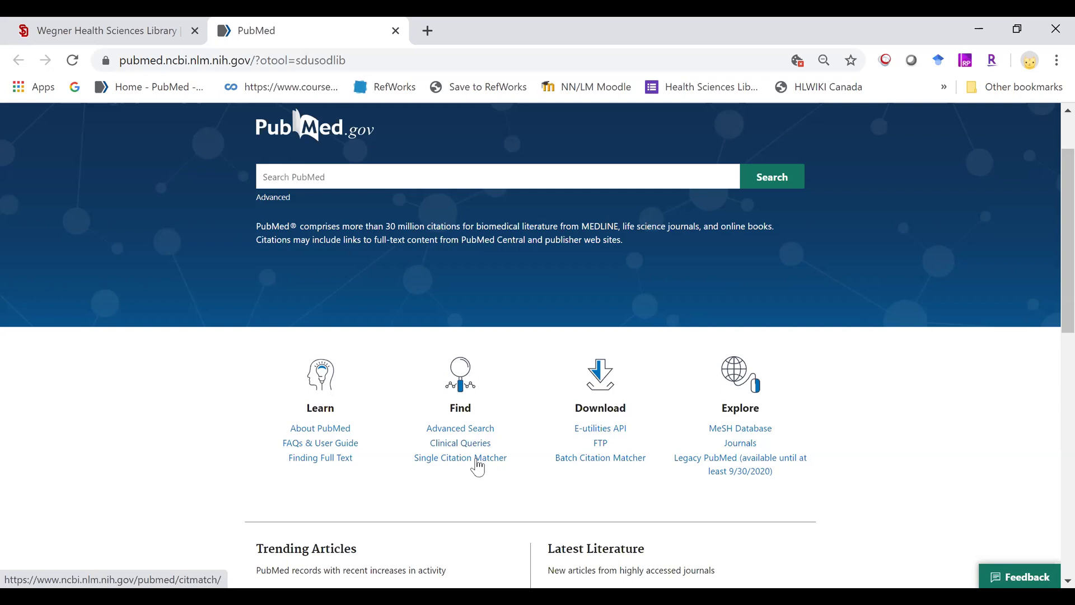
{"action": "left_click", "coordinate": [748, 429]}
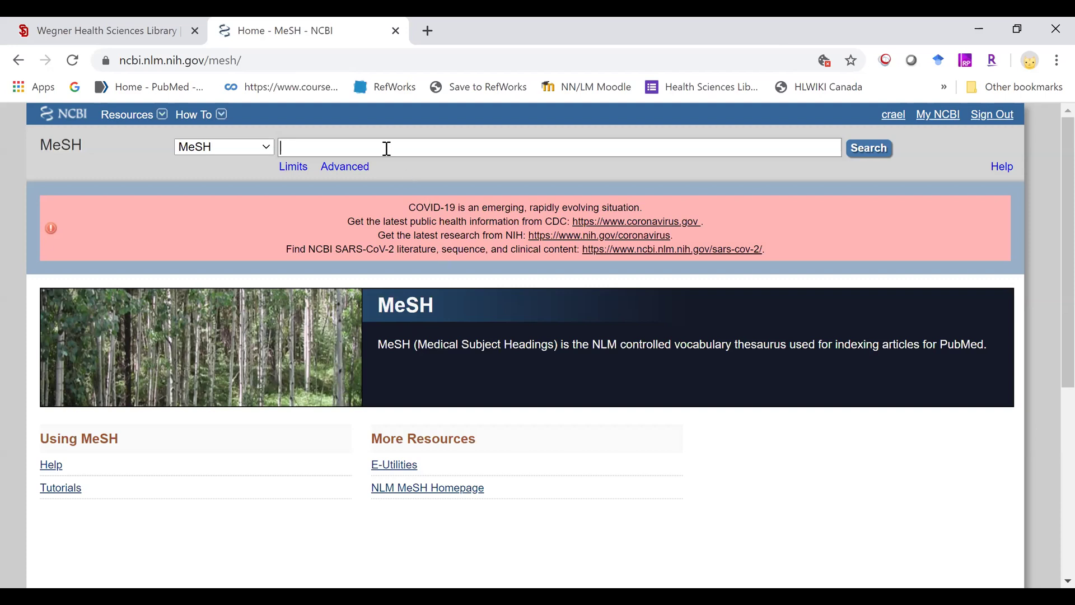
{"action": "type", "text": "readmission"}
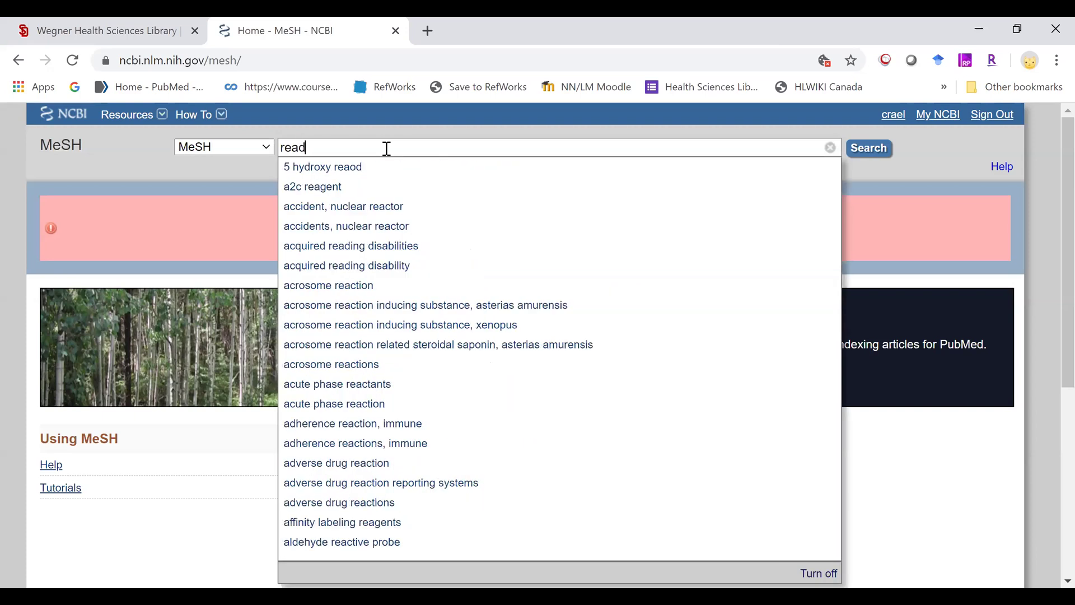
{"action": "key", "text": "Return"}
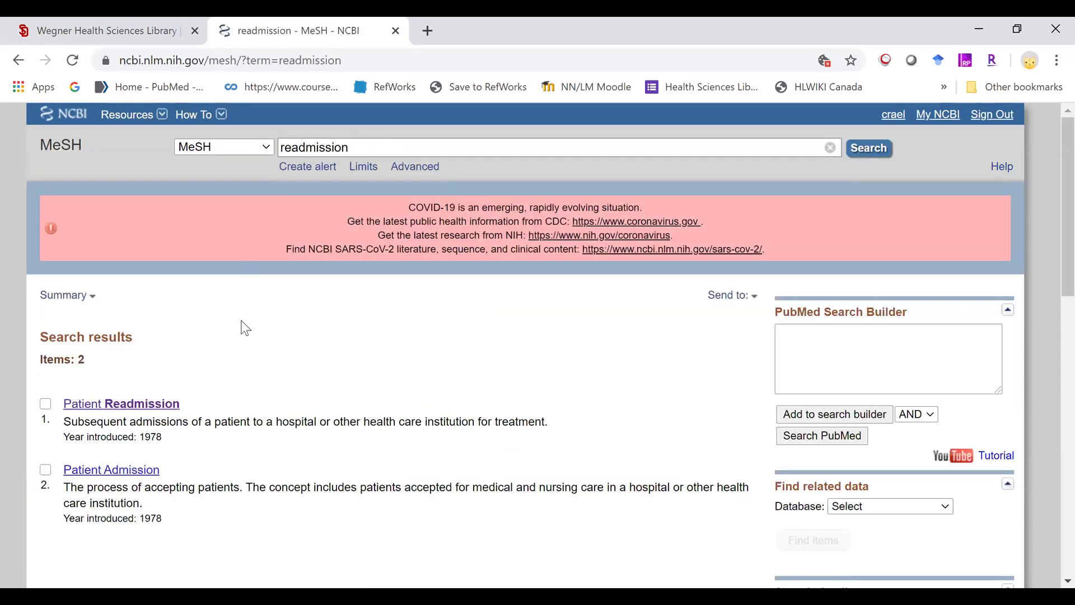
{"action": "scroll", "coordinate": [245, 327], "scroll_direction": "down", "scroll_amount": 1}
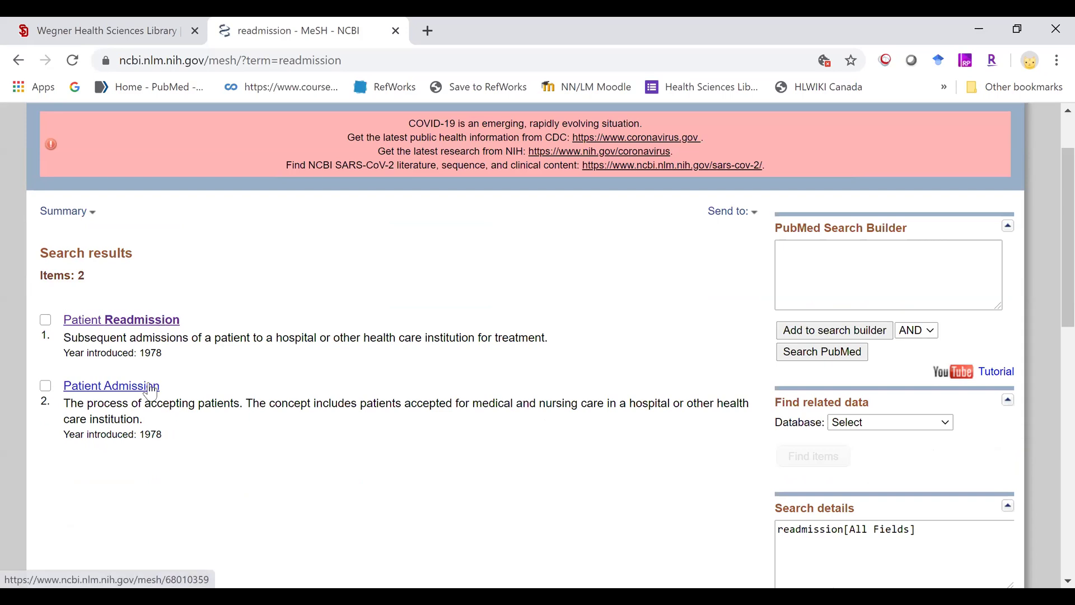
{"action": "left_click", "coordinate": [135, 332]}
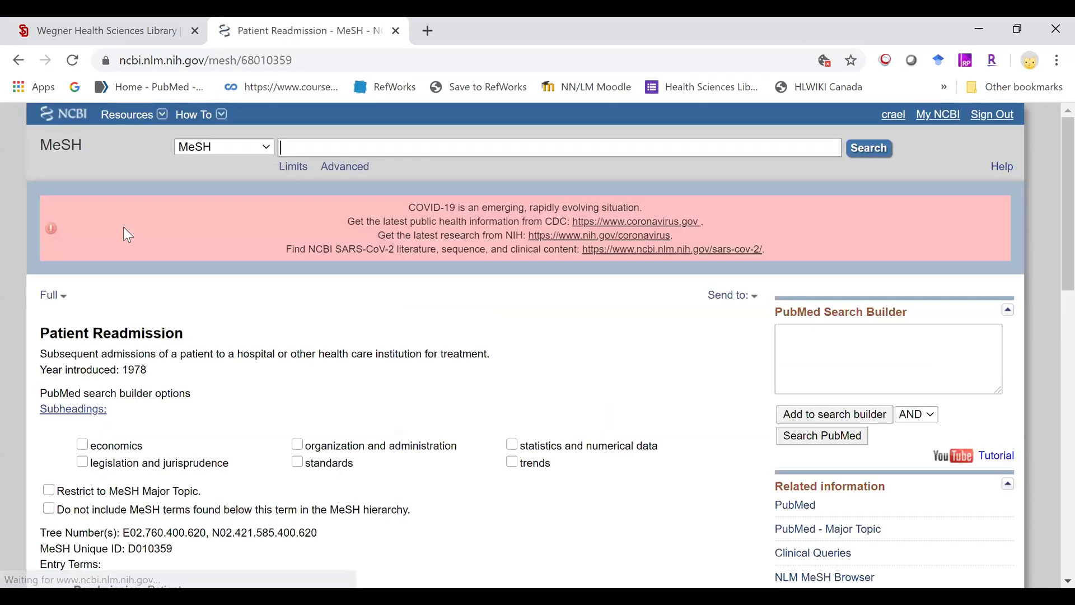
Examine the Patient Readmission record's definition, year introduced, entry terms, previous indexing and place in the MeSH hierarchy.
{"action": "scroll", "coordinate": [118, 252], "scroll_direction": "down", "scroll_amount": 3}
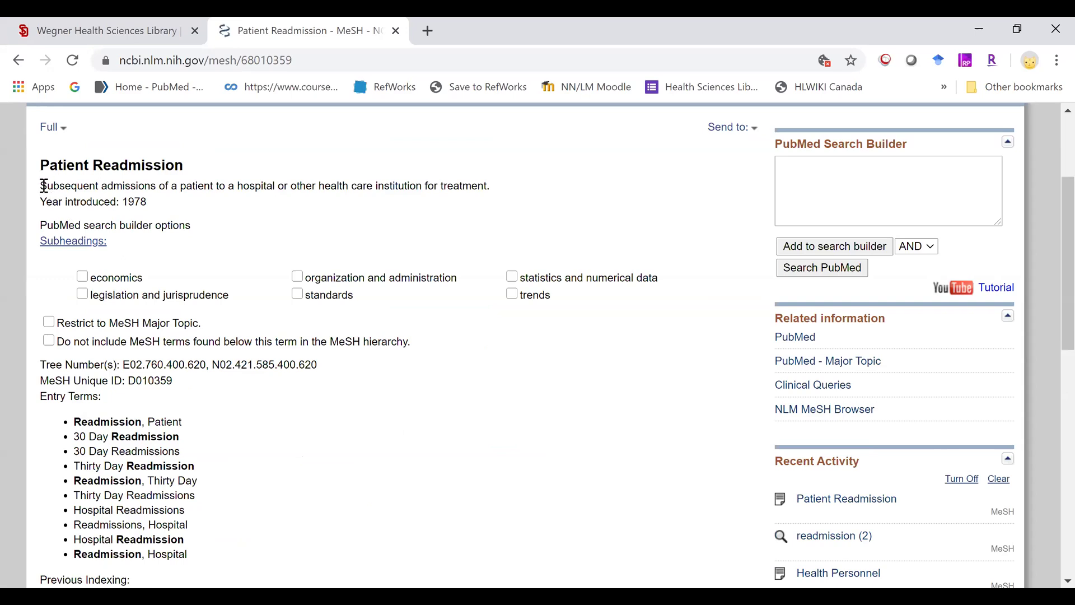
{"action": "left_click_drag", "start_coordinate": [42, 184], "coordinate": [490, 186]}
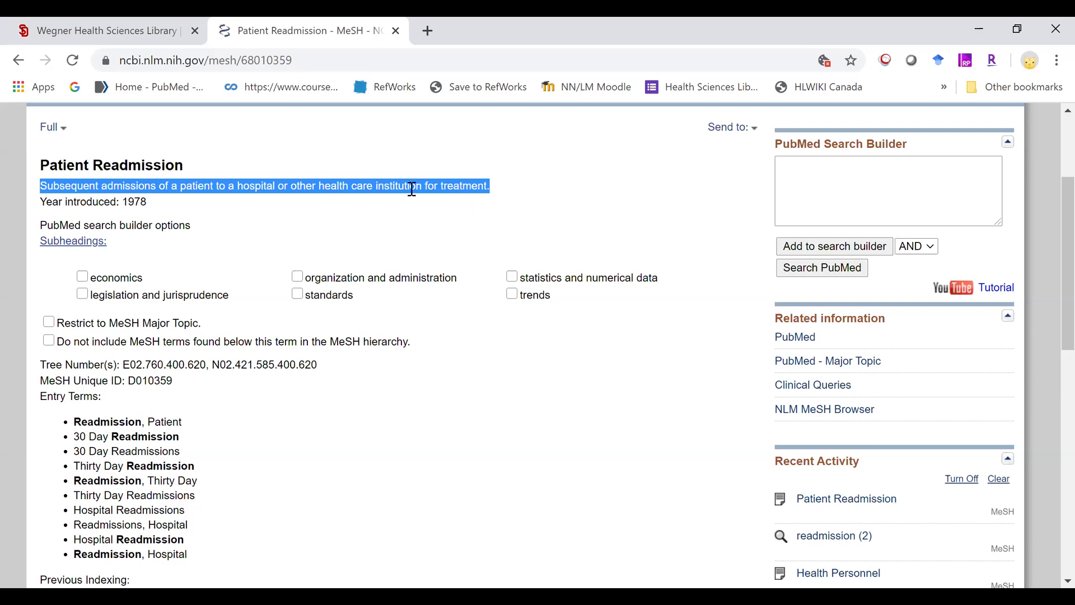
{"action": "left_click", "coordinate": [113, 167]}
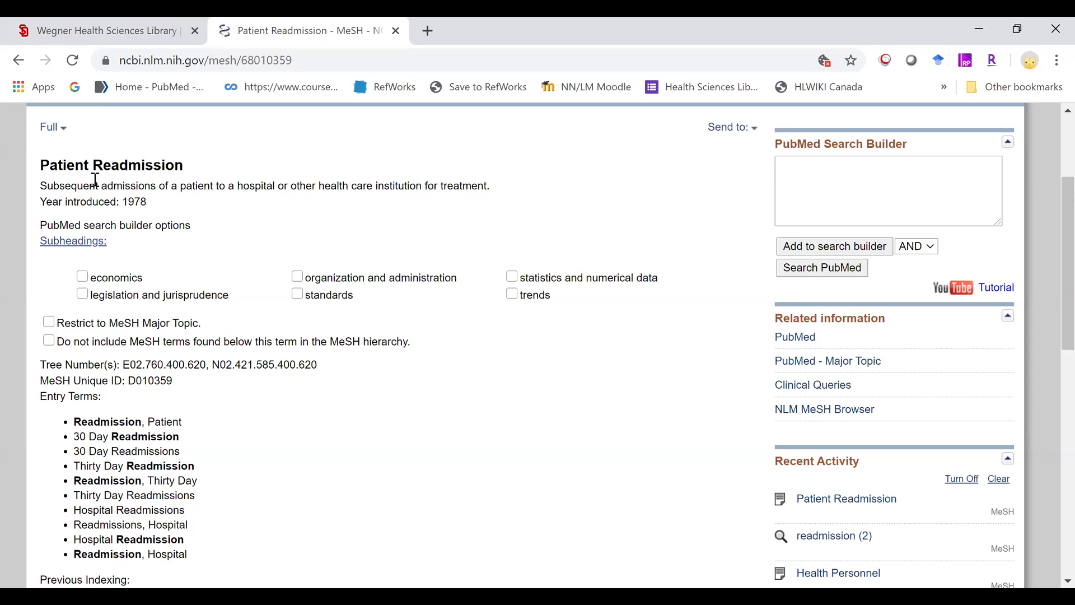
{"action": "left_click_drag", "start_coordinate": [150, 203], "coordinate": [124, 205]}
{"action": "left_click_drag", "start_coordinate": [40, 580], "coordinate": [101, 526]}
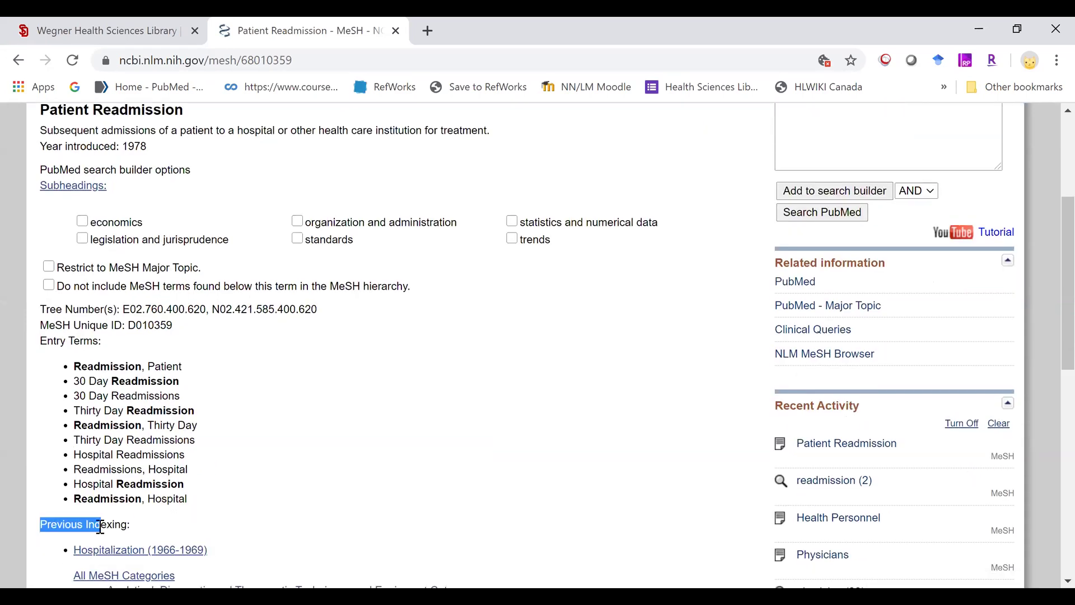
{"action": "left_click", "coordinate": [146, 541]}
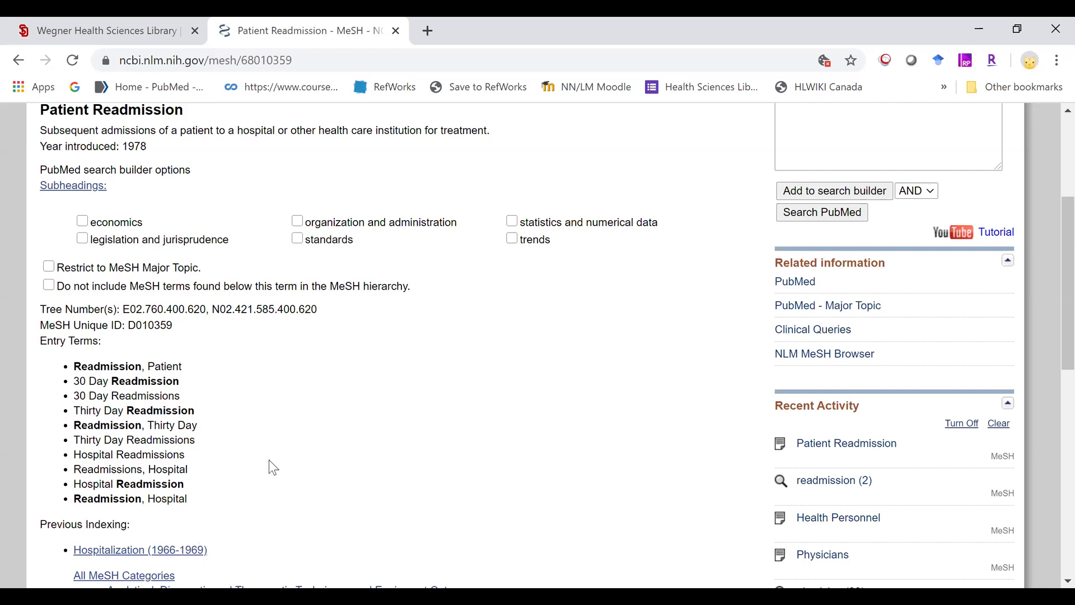
{"action": "scroll", "coordinate": [320, 452], "scroll_direction": "up", "scroll_amount": 3}
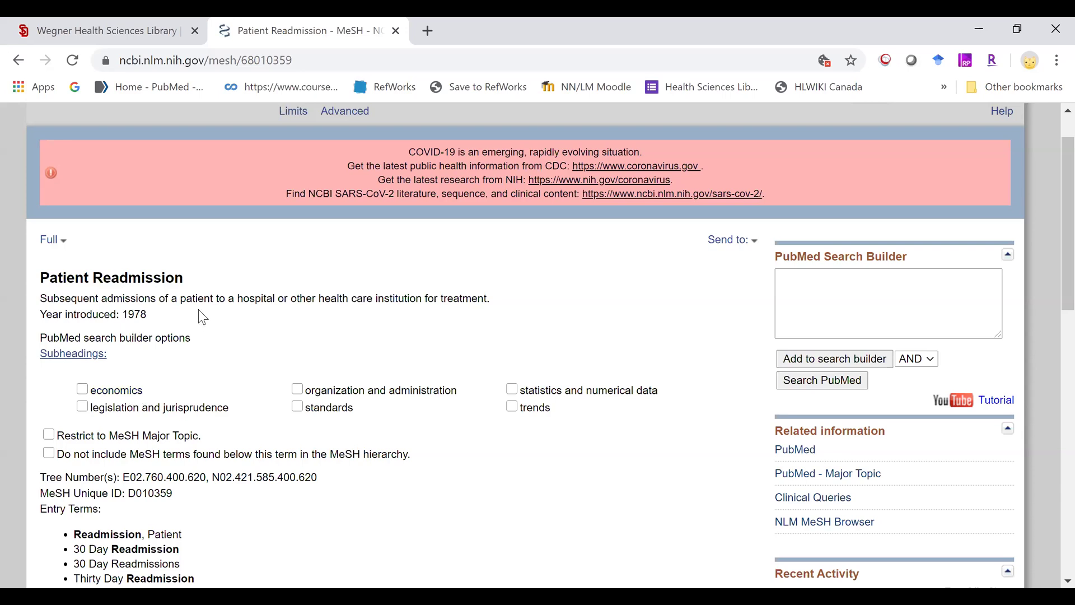
{"action": "scroll", "coordinate": [270, 398], "scroll_direction": "down", "scroll_amount": 3}
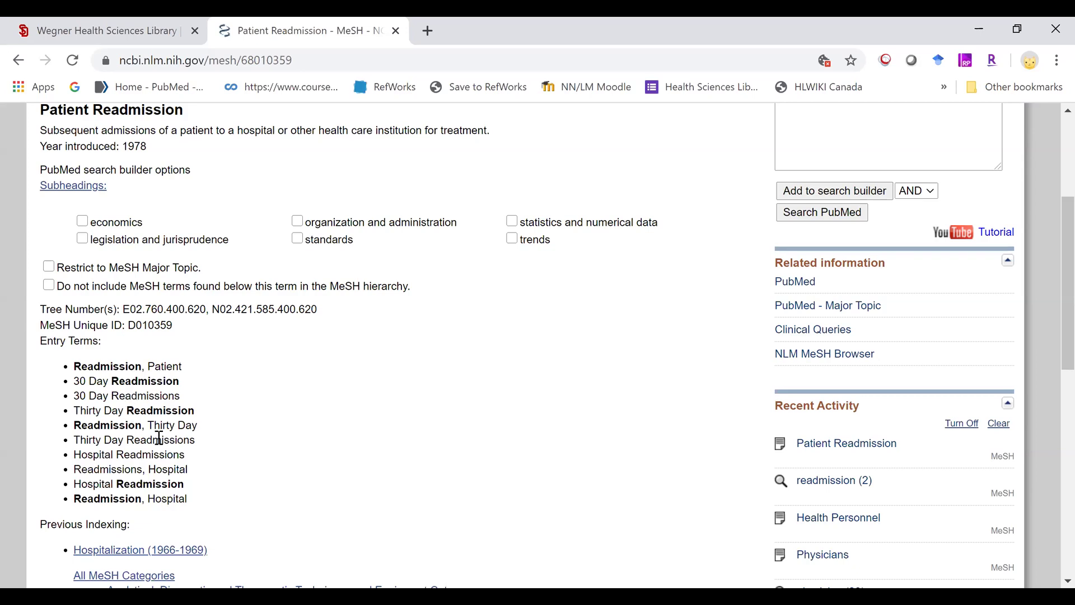
{"action": "left_click_drag", "start_coordinate": [76, 366], "coordinate": [182, 364]}
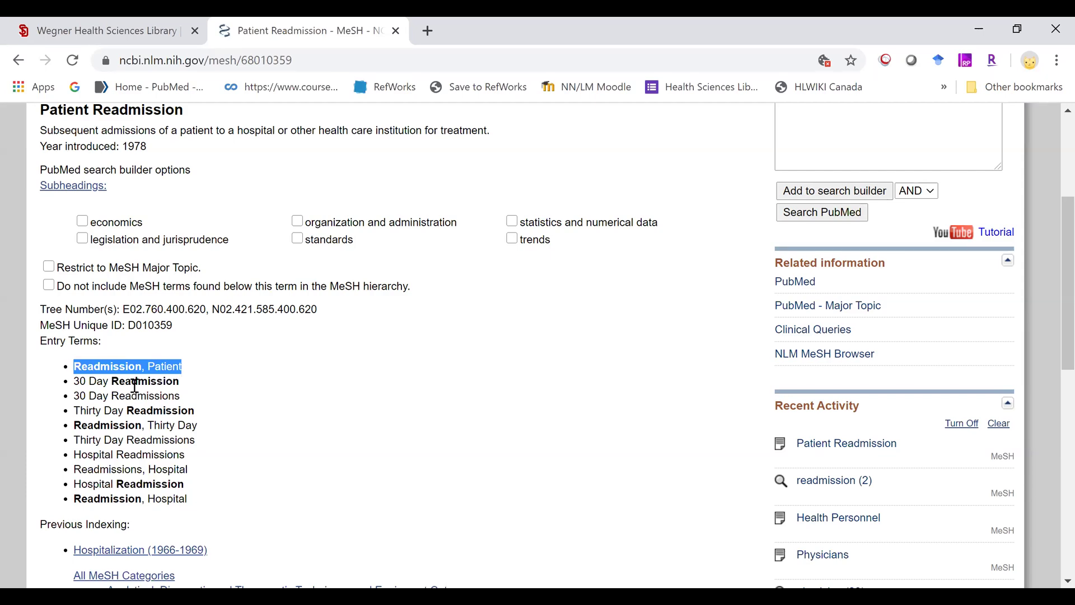
{"action": "left_click_drag", "start_coordinate": [112, 381], "coordinate": [184, 382]}
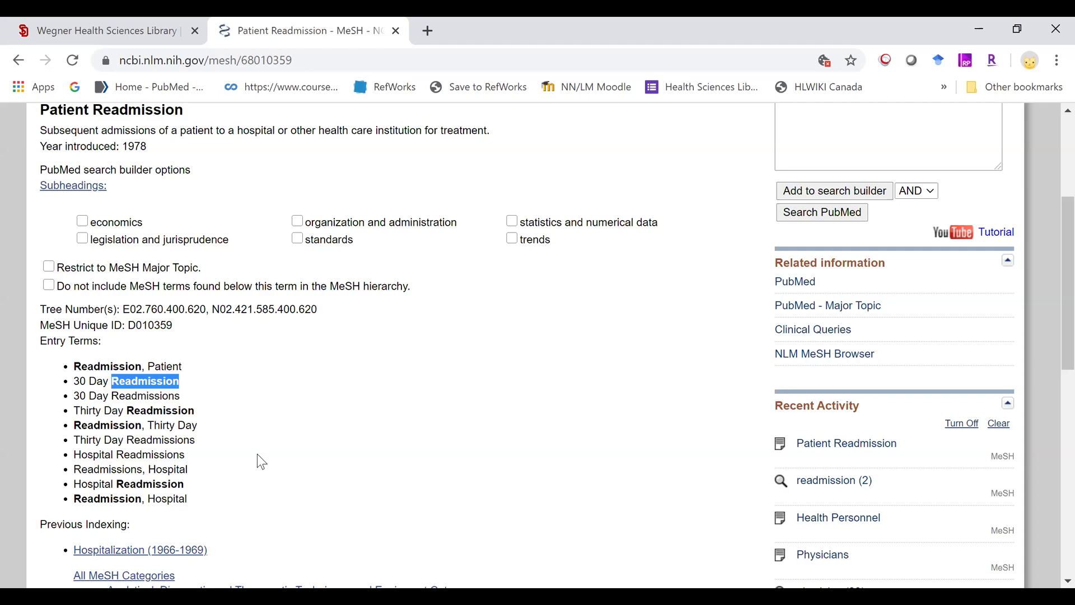
{"action": "scroll", "coordinate": [261, 462], "scroll_direction": "down", "scroll_amount": 1}
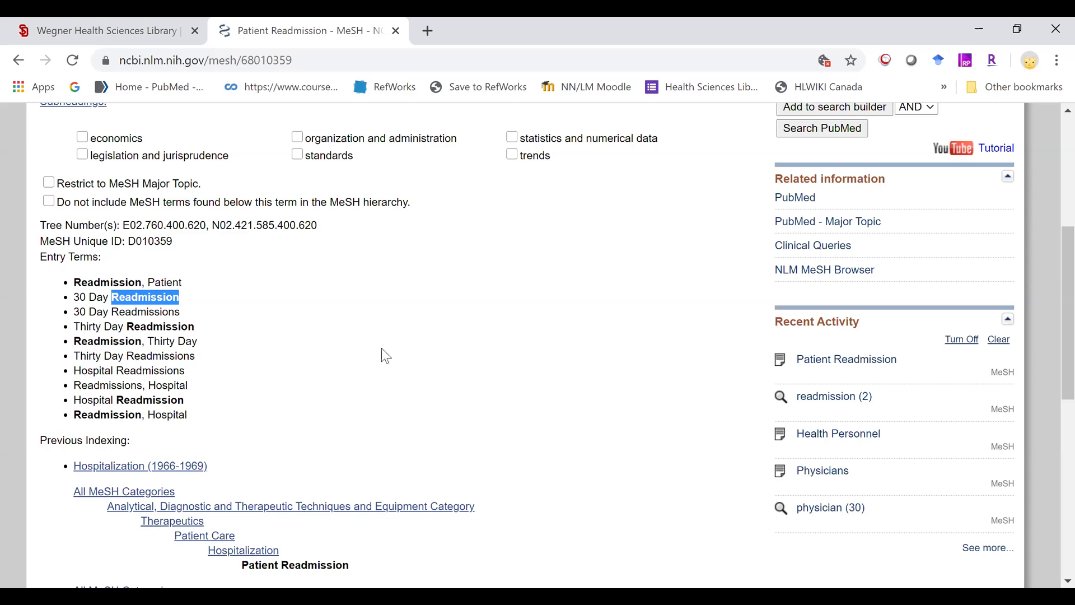
{"action": "scroll", "coordinate": [381, 347], "scroll_direction": "down", "scroll_amount": 3}
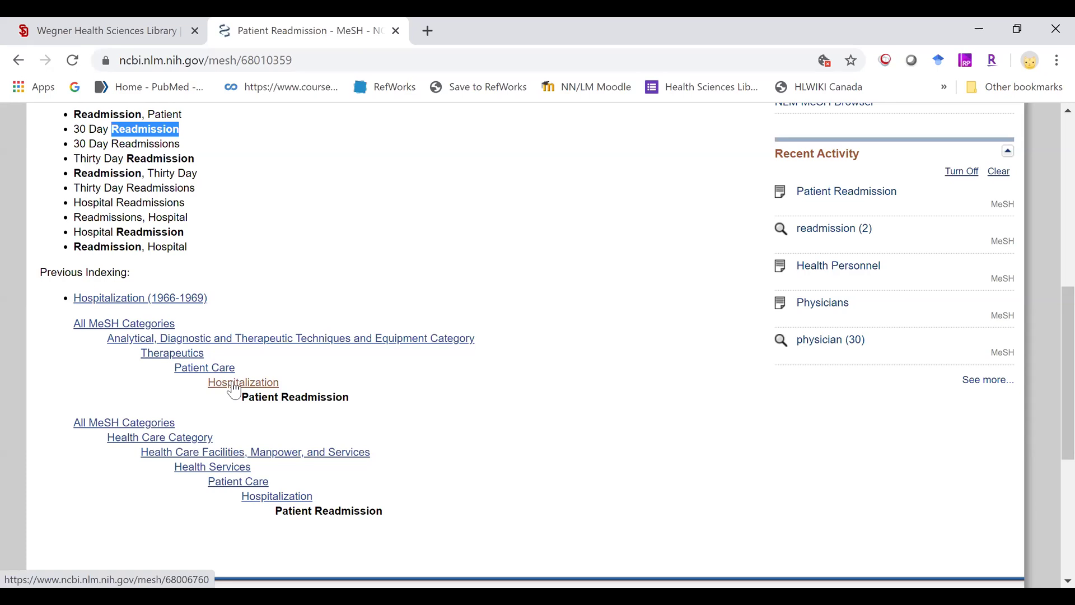
Add the Patient Readmission MeSH term to the PubMed search builder and append OR readmission* to the query.
{"action": "scroll", "coordinate": [560, 377], "scroll_direction": "up", "scroll_amount": 10}
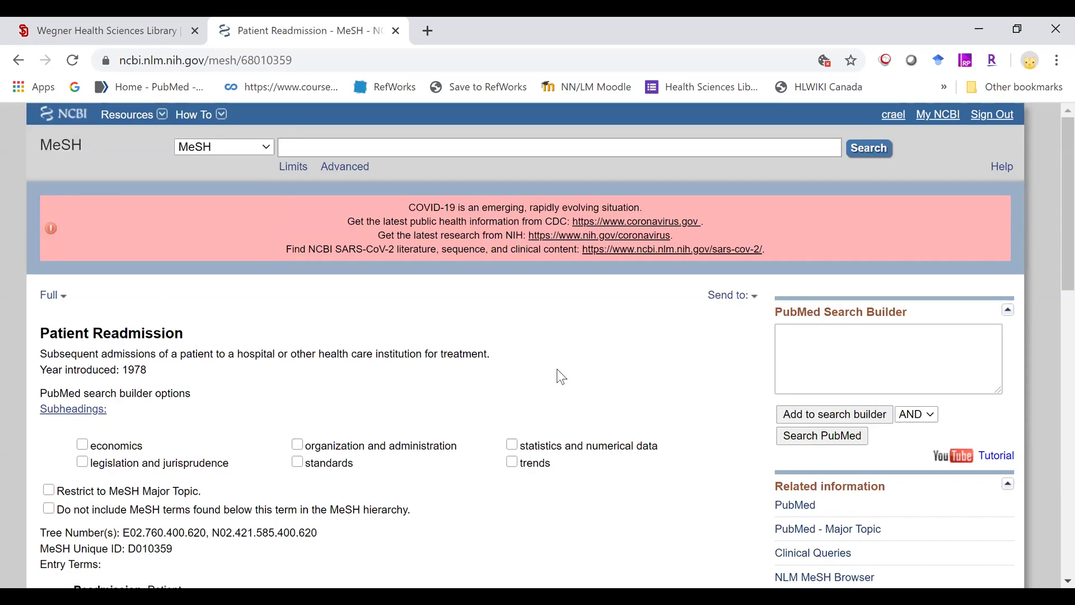
{"action": "left_click", "coordinate": [795, 420]}
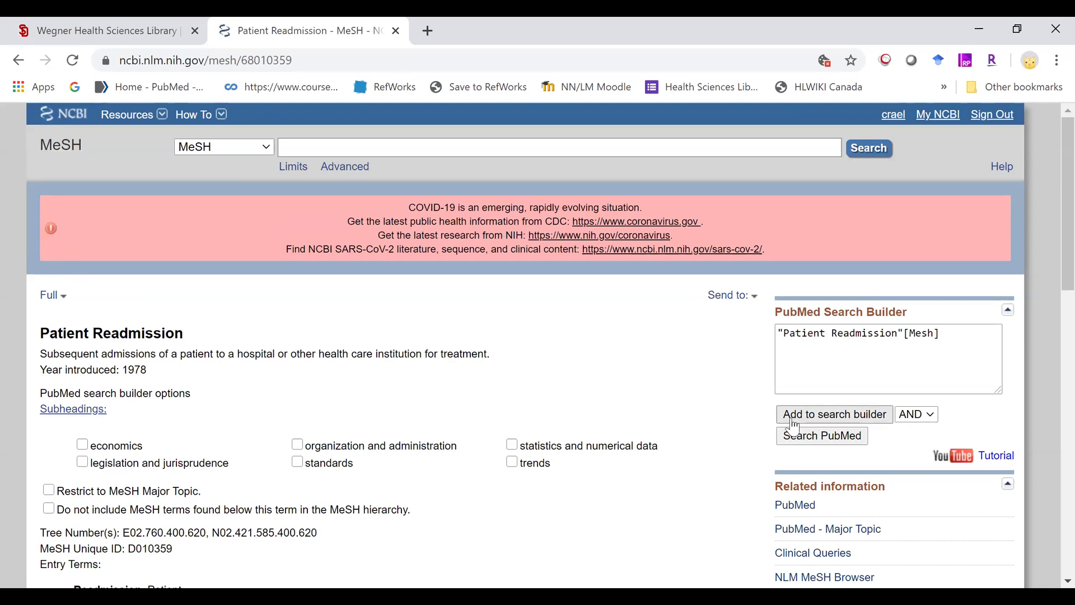
{"action": "left_click", "coordinate": [961, 336]}
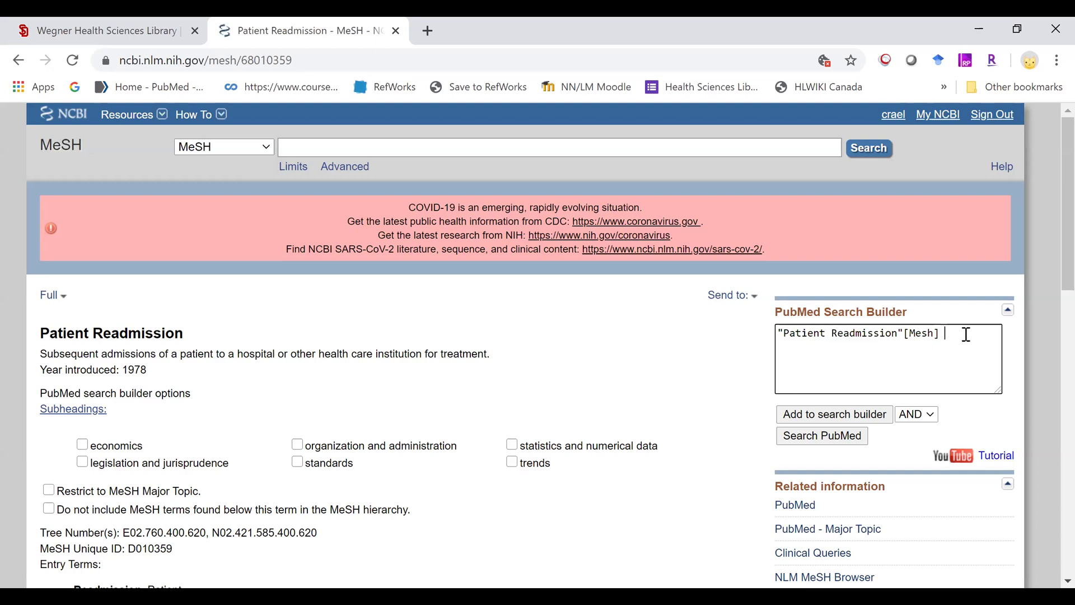
{"action": "type", "text": "OR readmission*"}
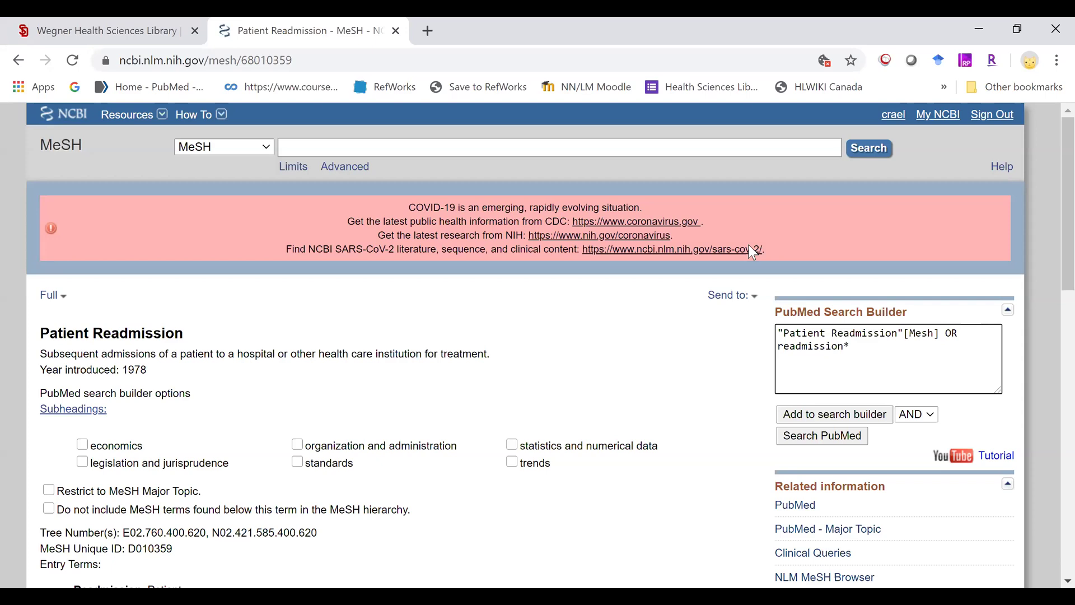
Tag readmission* with [tw] in the search builder query and append OR readmit*[tw].
{"action": "left_click_drag", "start_coordinate": [941, 332], "coordinate": [906, 337]}
{"action": "left_click_drag", "start_coordinate": [852, 346], "coordinate": [776, 349]}
{"action": "left_click", "coordinate": [852, 343]}
{"action": "type", "text": "[tw]"}
{"action": "type", "text": "OR readmit*[tw] "}
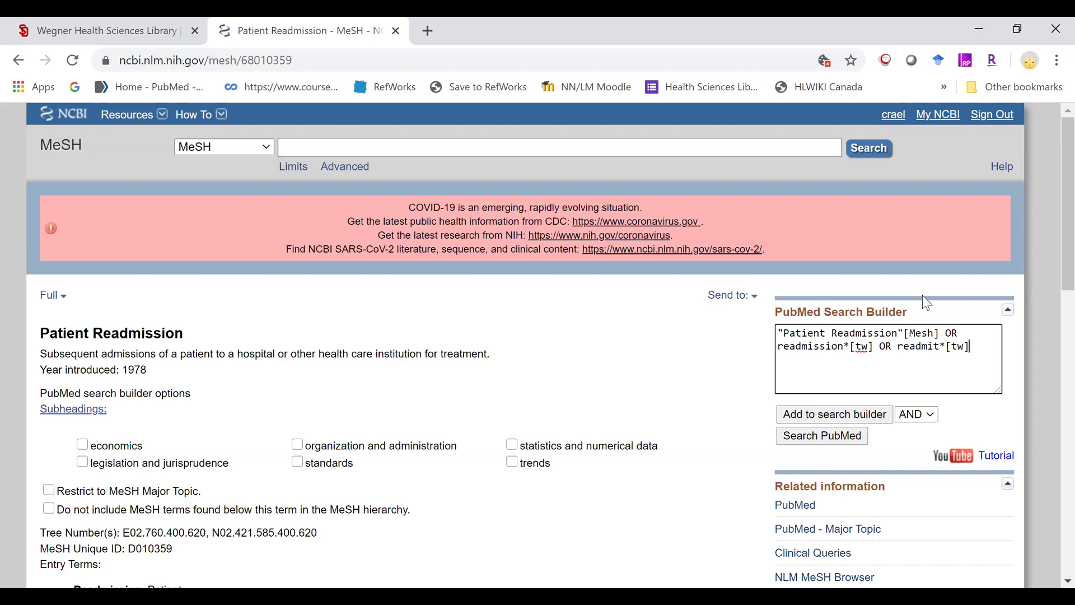
Append OR rehospitalization*[tw] OR rehospitalisation*[tw] to the query and run it in PubMed.
{"action": "type", "text": "OR rehosp"}
{"action": "type", "text": "italization"}
{"action": "type", "text": "*[tw]"}
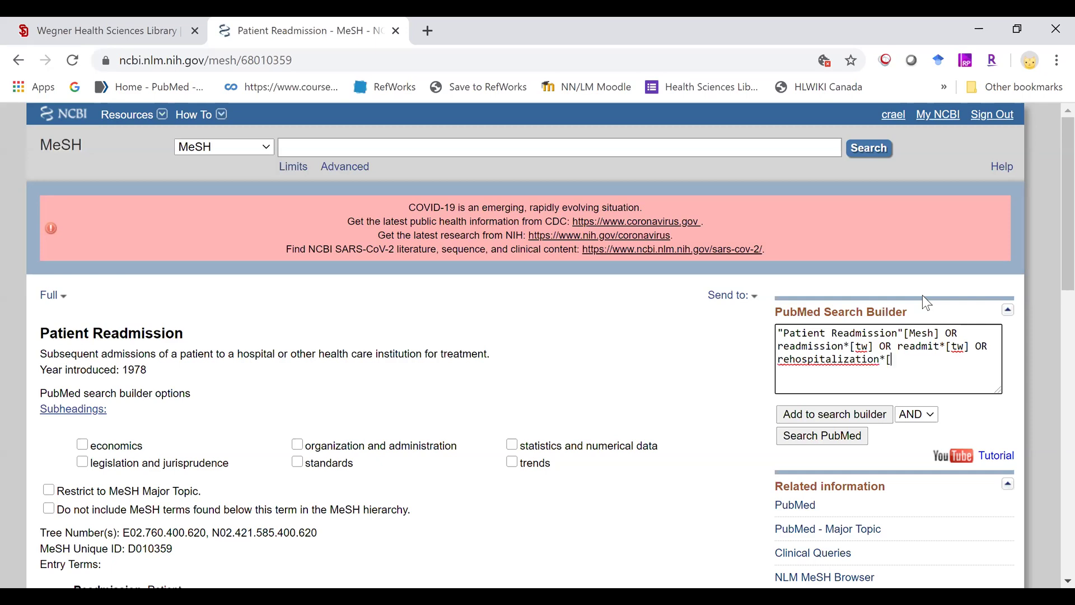
{"action": "type", "text": " OR rehospitalisation"}
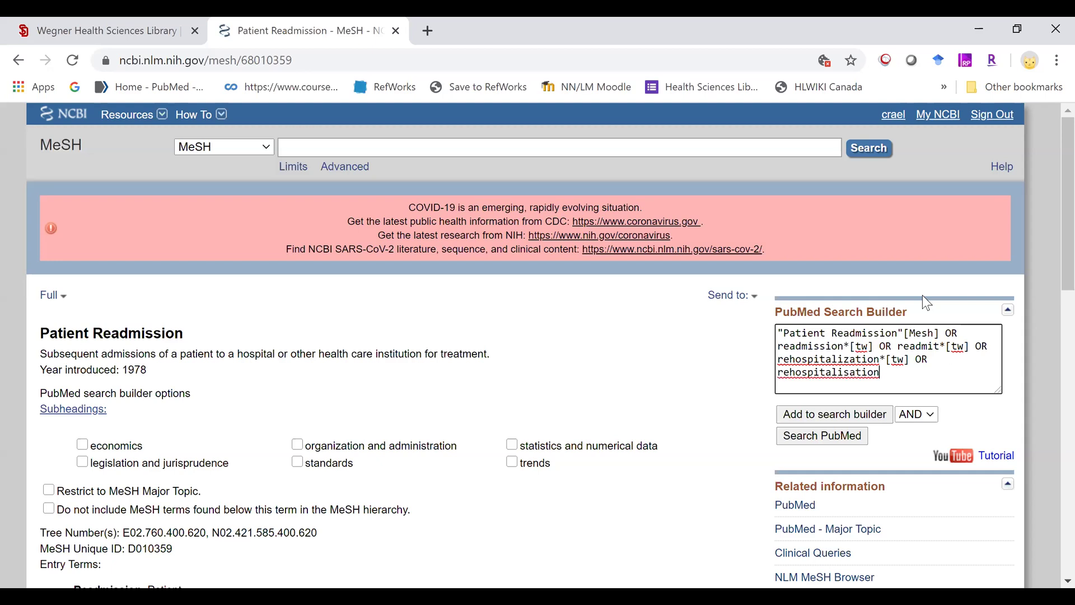
{"action": "type", "text": "*[tw]"}
{"action": "left_click", "coordinate": [821, 440]}
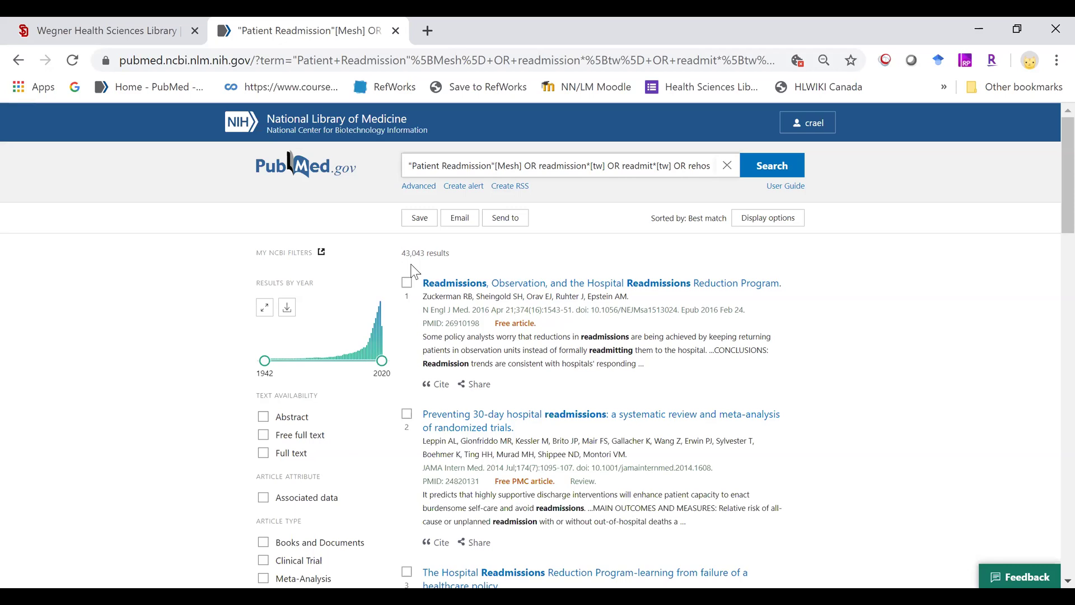
{"action": "mouse_move", "coordinate": [364, 320]}
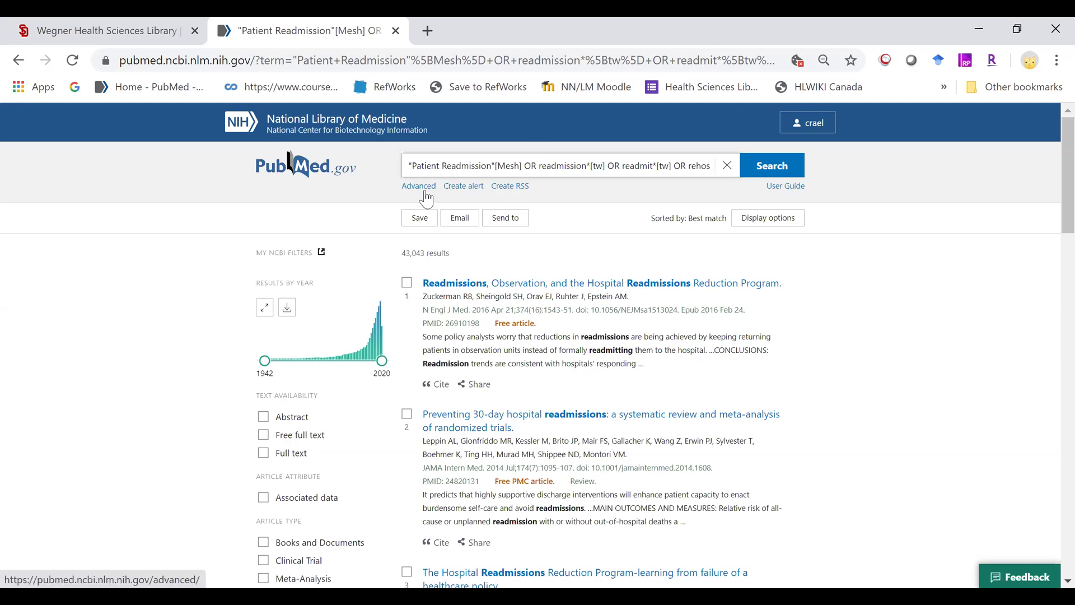
Return to the MeSH Database from the PubMed home page and search it for provider education.
{"action": "left_click", "coordinate": [728, 162]}
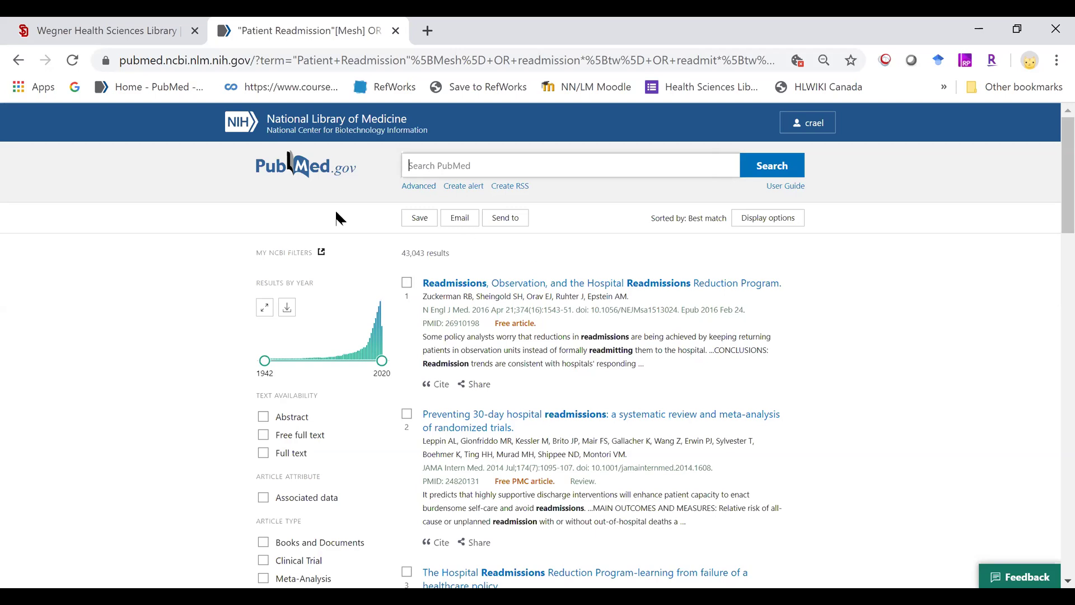
{"action": "left_click", "coordinate": [298, 169]}
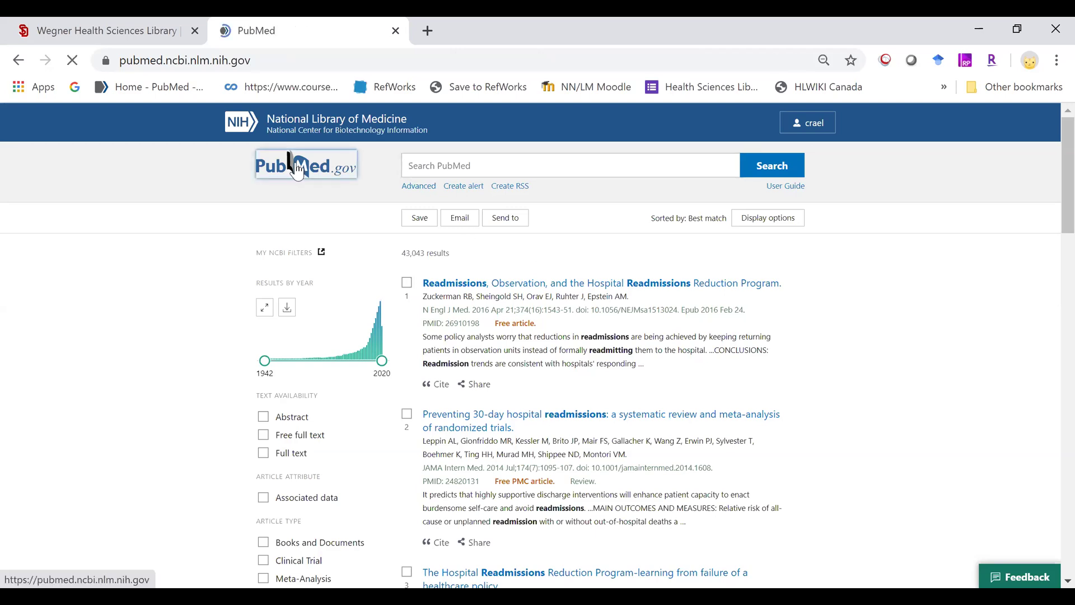
{"action": "left_click", "coordinate": [758, 513]}
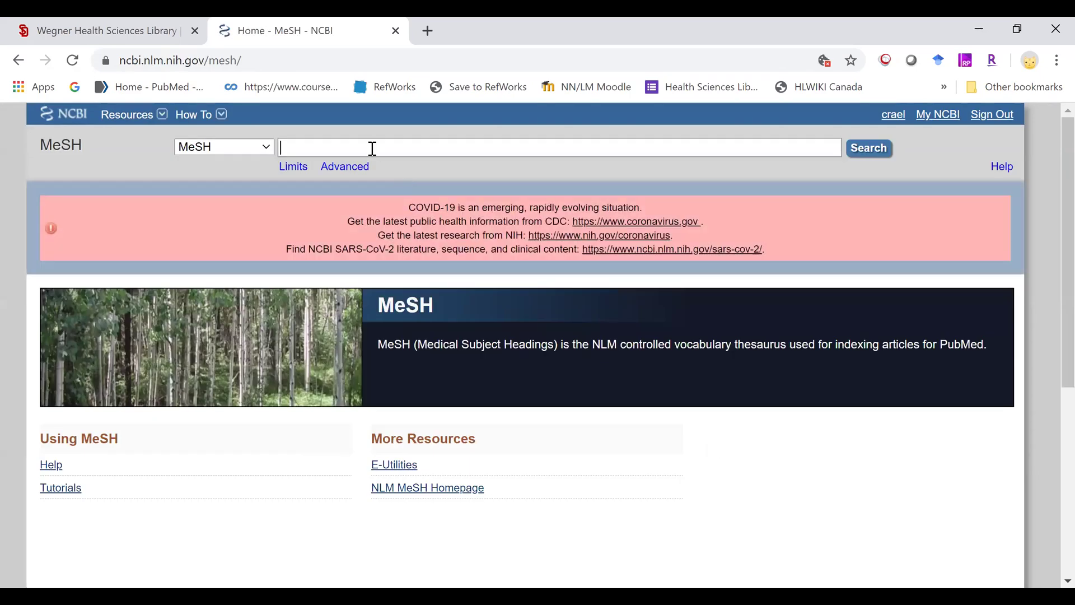
{"action": "type", "text": "provider education"}
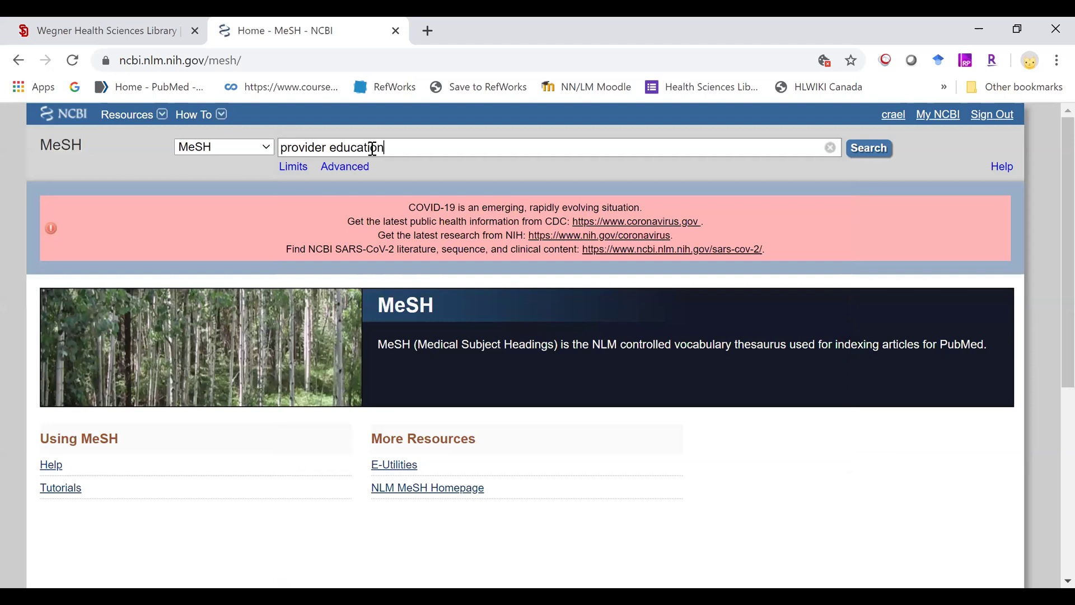
{"action": "key", "text": "Return"}
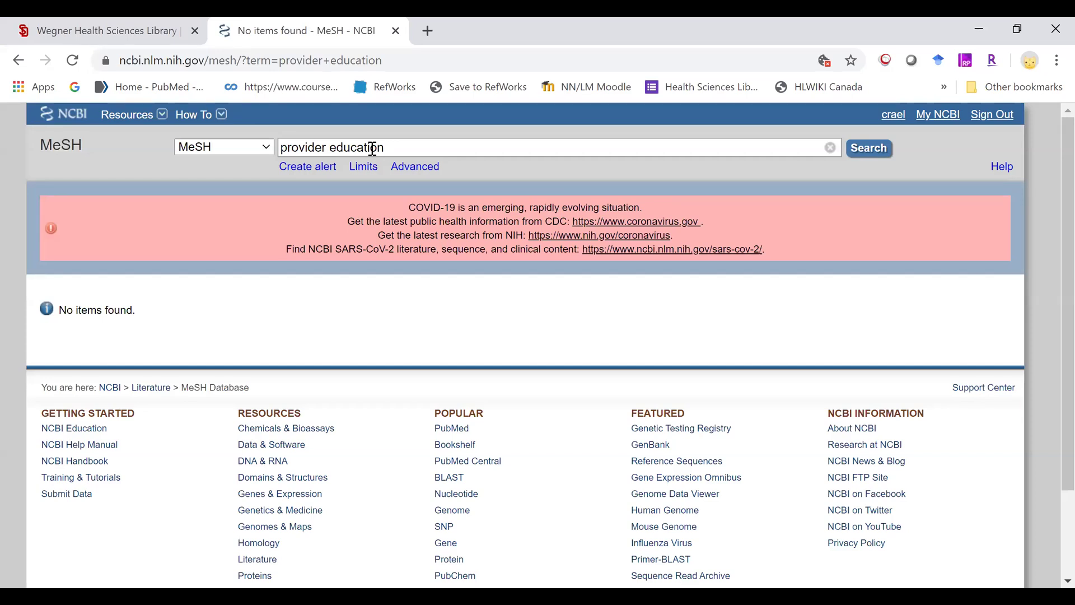
Replace the provider education query with physicians and search the MeSH Database for it.
{"action": "key", "text": "BackSpace"}
{"action": "key", "text": "BackSpace"}
{"action": "key", "text": "BackSpace"}
{"action": "key", "text": "BackSpace"}
{"action": "key", "text": "BackSpace"}
{"action": "key", "text": "BackSpace"}
{"action": "key", "text": "BackSpace"}
{"action": "key", "text": "BackSpace"}
{"action": "key", "text": "BackSpace"}
{"action": "key", "text": "BackSpace"}
{"action": "key", "text": "BackSpace"}
{"action": "key", "text": "BackSpace"}
{"action": "key", "text": "BackSpace"}
{"action": "key", "text": "BackSpace"}
{"action": "key", "text": "BackSpace"}
{"action": "key", "text": "BackSpace"}
{"action": "key", "text": "BackSpace"}
{"action": "key", "text": "BackSpace"}
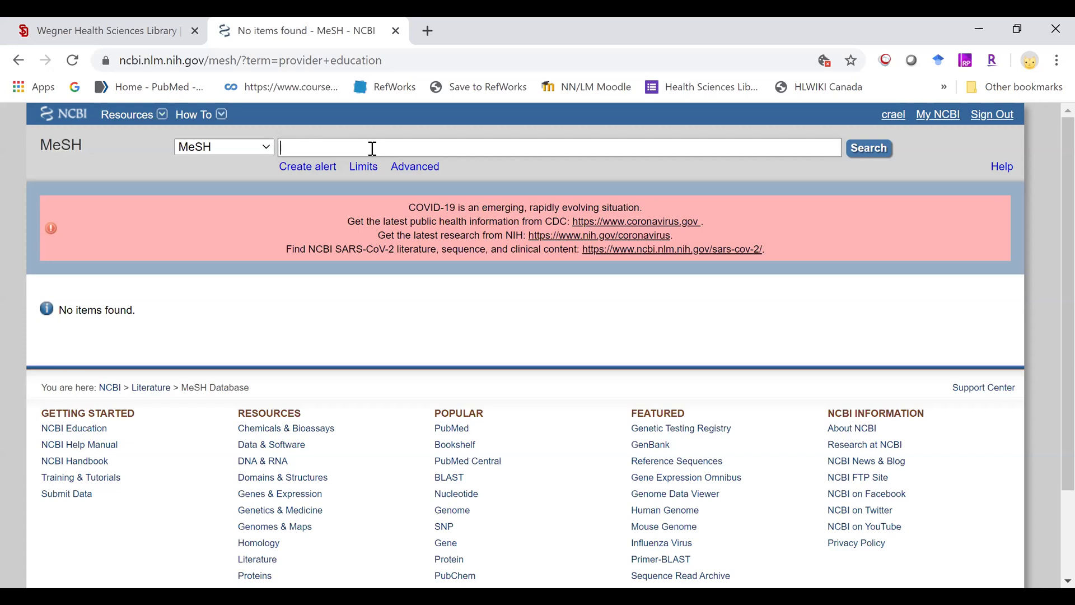
{"action": "type", "text": "physicians"}
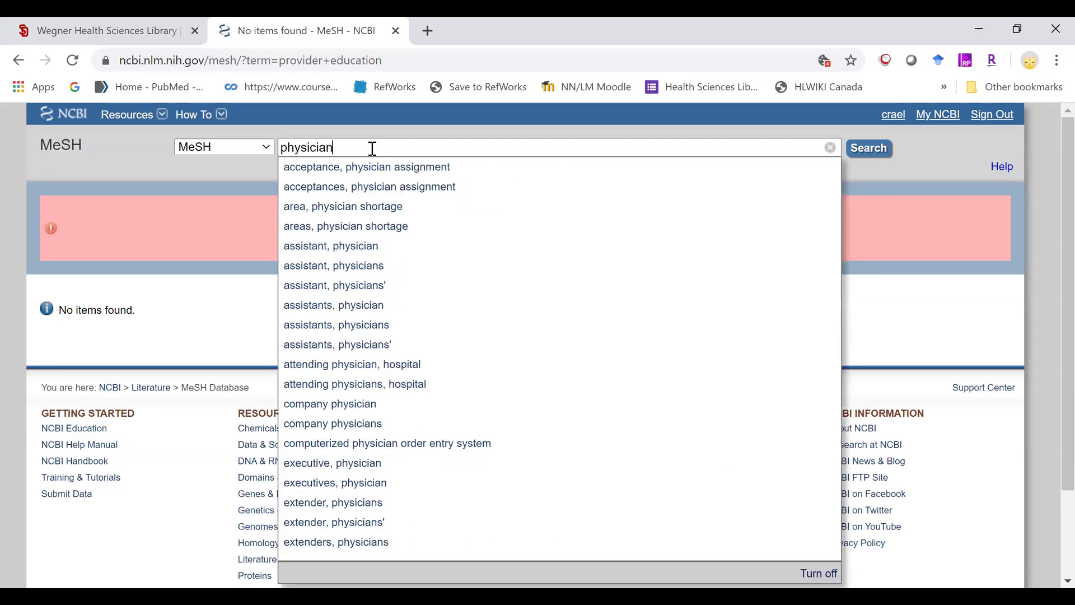
{"action": "key", "text": "Return"}
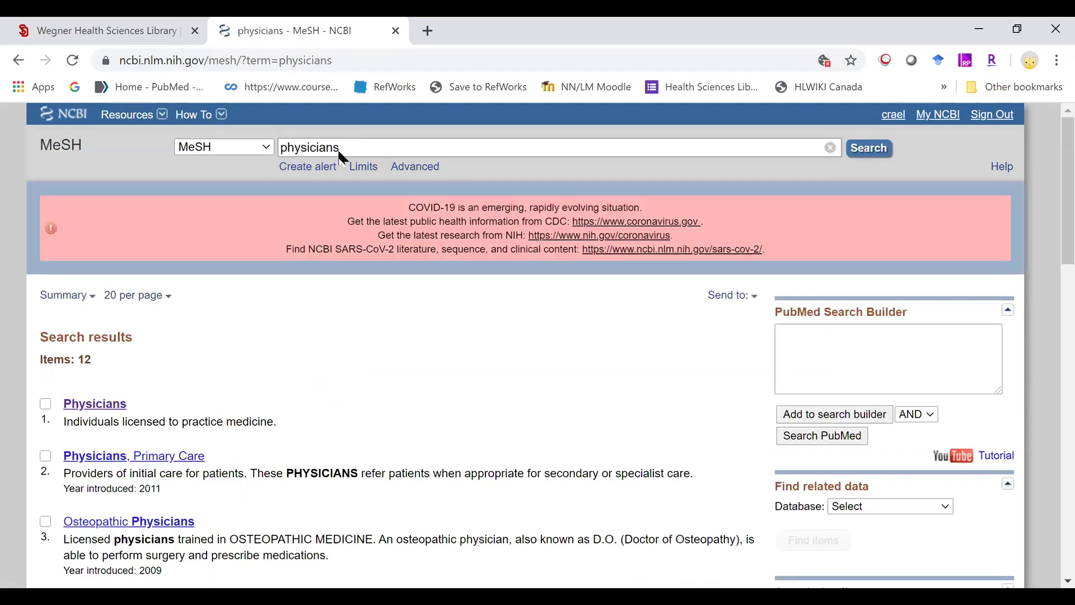
Open the Physicians MeSH record and add it with the education subheading to the PubMed search builder.
{"action": "left_click", "coordinate": [98, 414]}
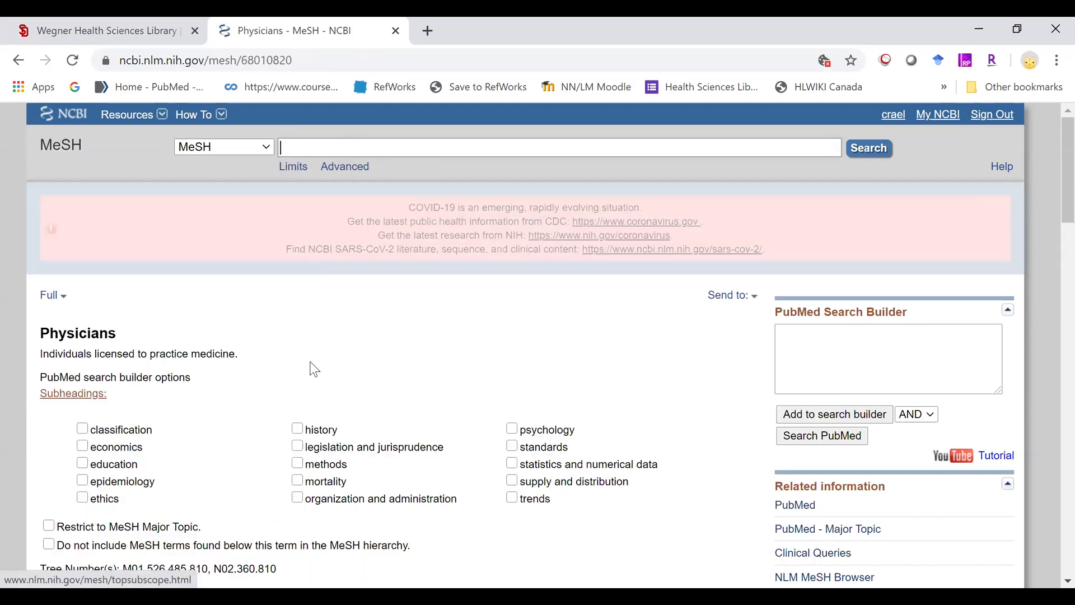
{"action": "scroll", "coordinate": [199, 290], "scroll_direction": "down", "scroll_amount": 3}
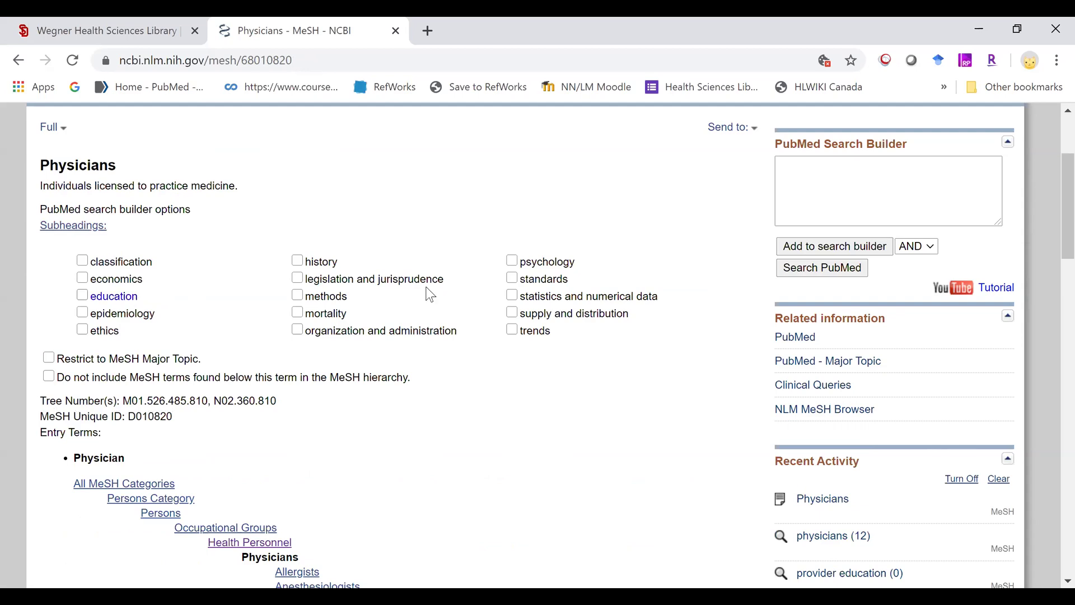
{"action": "left_click", "coordinate": [84, 297]}
{"action": "left_click", "coordinate": [837, 247]}
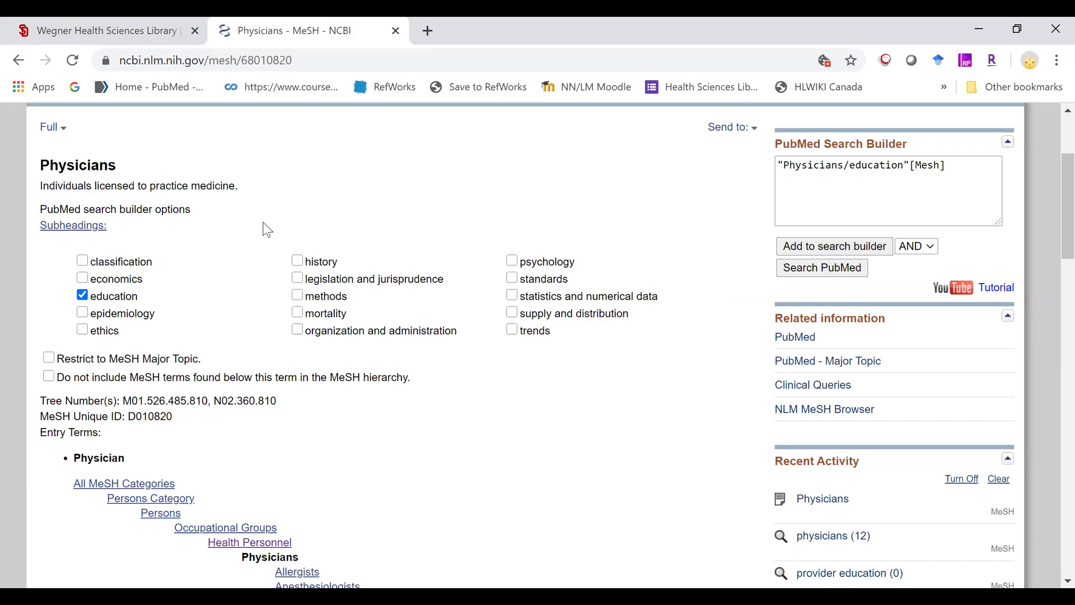
Examine the narrower specialty terms listed under Physicians in the MeSH hierarchy.
{"action": "scroll", "coordinate": [241, 199], "scroll_direction": "down", "scroll_amount": 1}
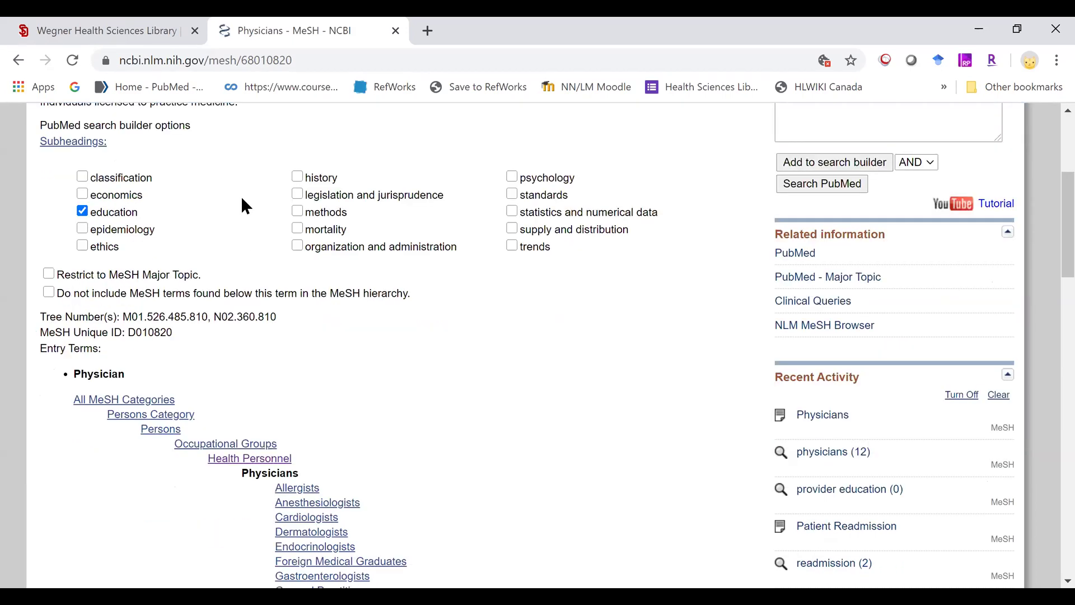
{"action": "scroll", "coordinate": [241, 197], "scroll_direction": "down", "scroll_amount": 2}
{"action": "scroll", "coordinate": [387, 343], "scroll_direction": "down", "scroll_amount": 3}
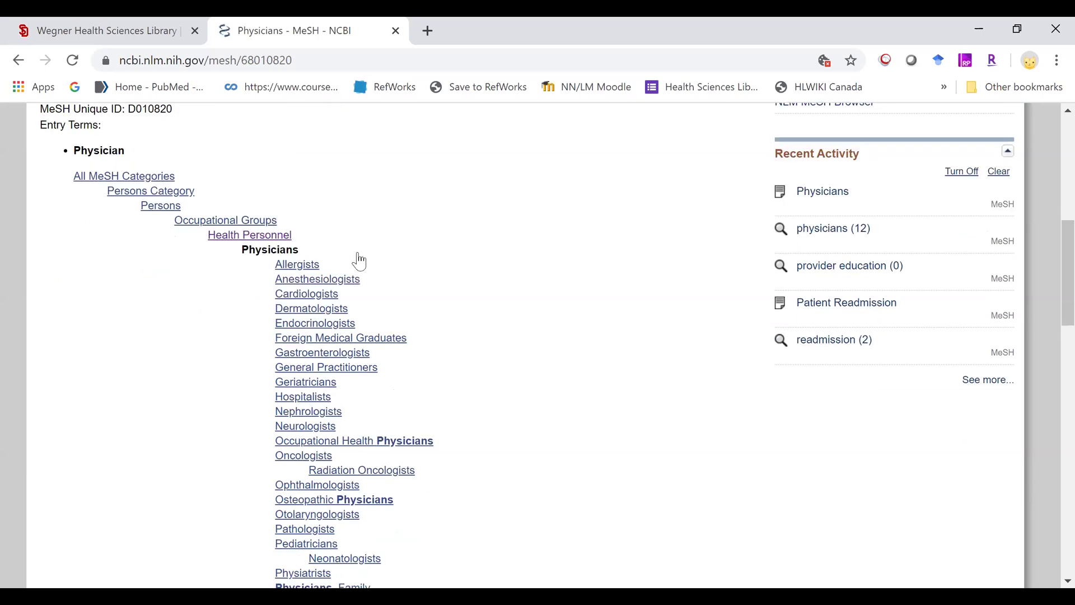
{"action": "scroll", "coordinate": [607, 206], "scroll_direction": "up", "scroll_amount": 3}
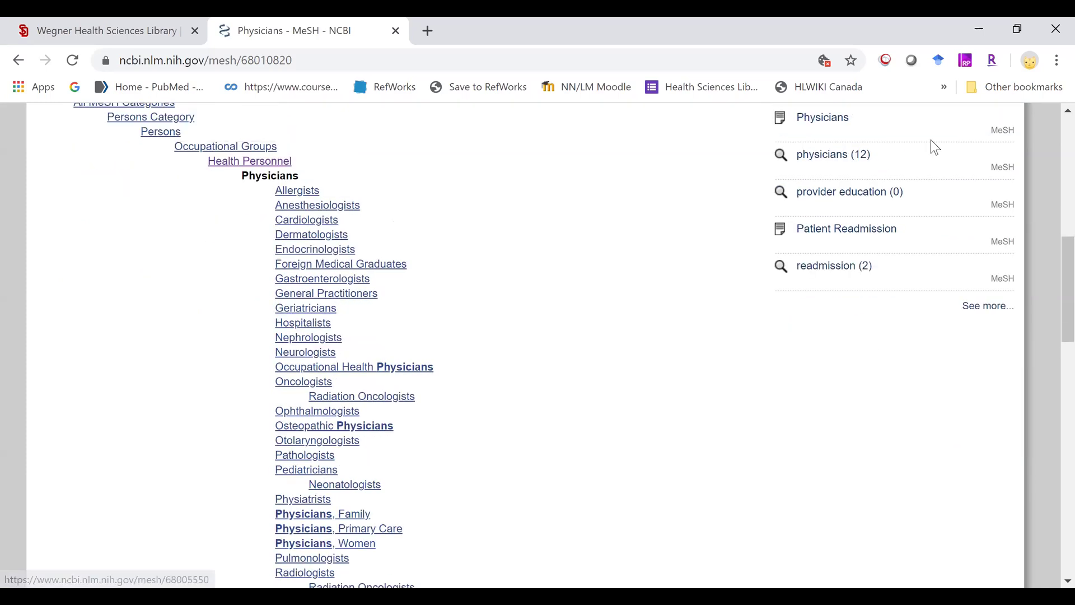
{"action": "scroll", "coordinate": [320, 319], "scroll_direction": "down", "scroll_amount": 4}
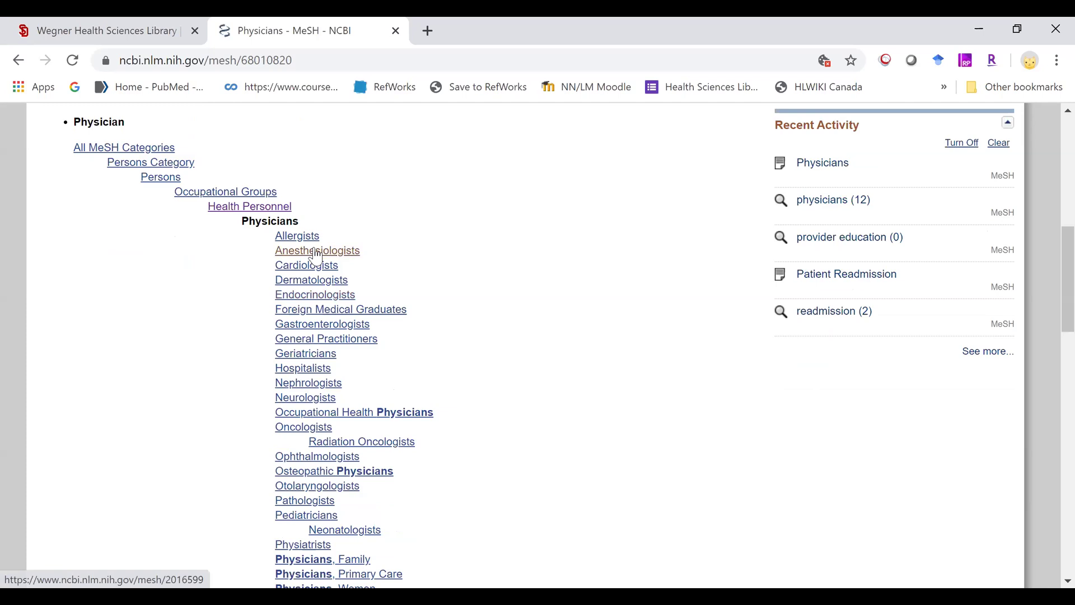
{"action": "scroll", "coordinate": [323, 337], "scroll_direction": "down", "scroll_amount": 2}
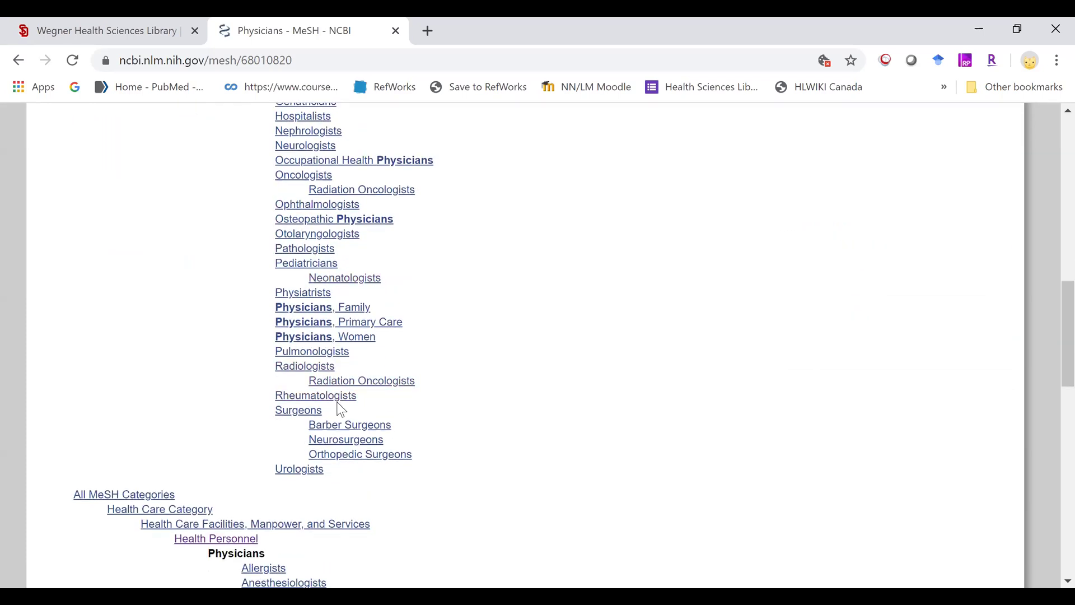
{"action": "scroll", "coordinate": [336, 403], "scroll_direction": "up", "scroll_amount": 3}
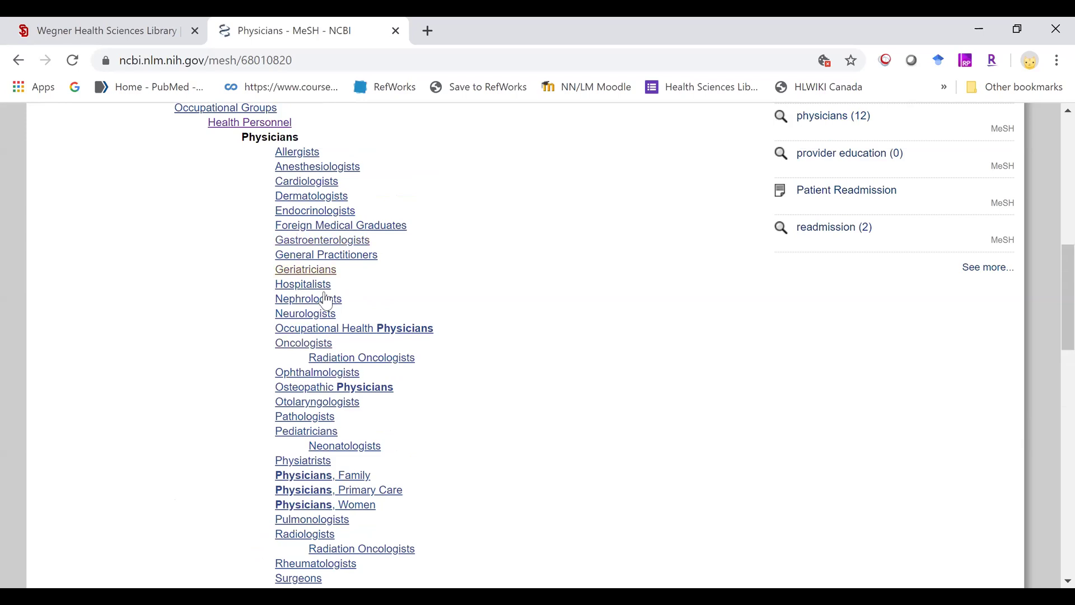
{"action": "scroll", "coordinate": [311, 297], "scroll_direction": "up", "scroll_amount": 5}
{"action": "scroll", "coordinate": [90, 283], "scroll_direction": "up", "scroll_amount": 1}
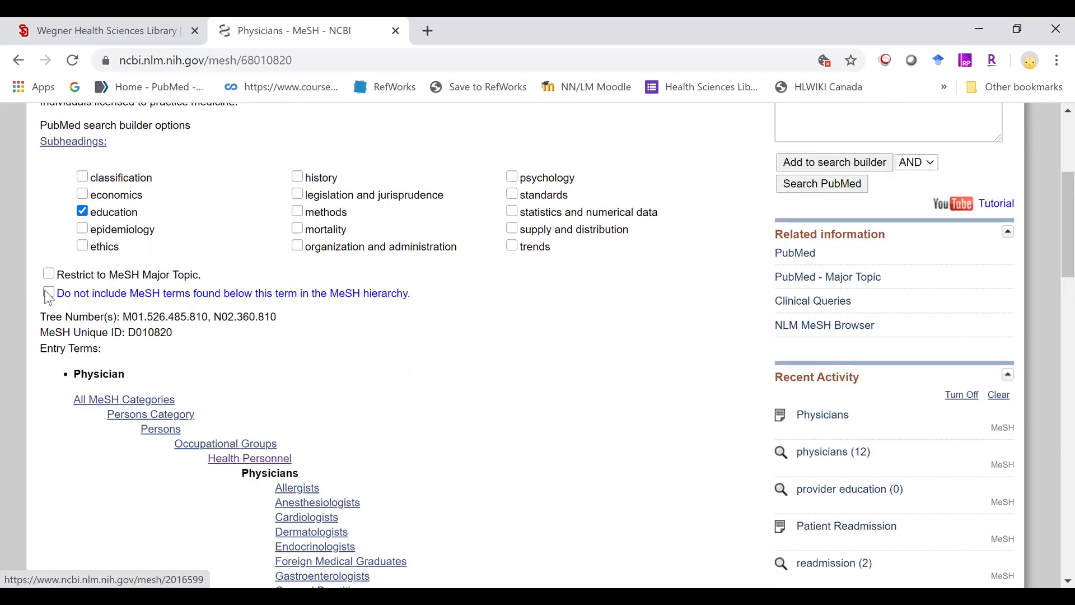
Try the option that excludes MeSH terms found below Physicians in the hierarchy.
{"action": "left_click", "coordinate": [48, 293]}
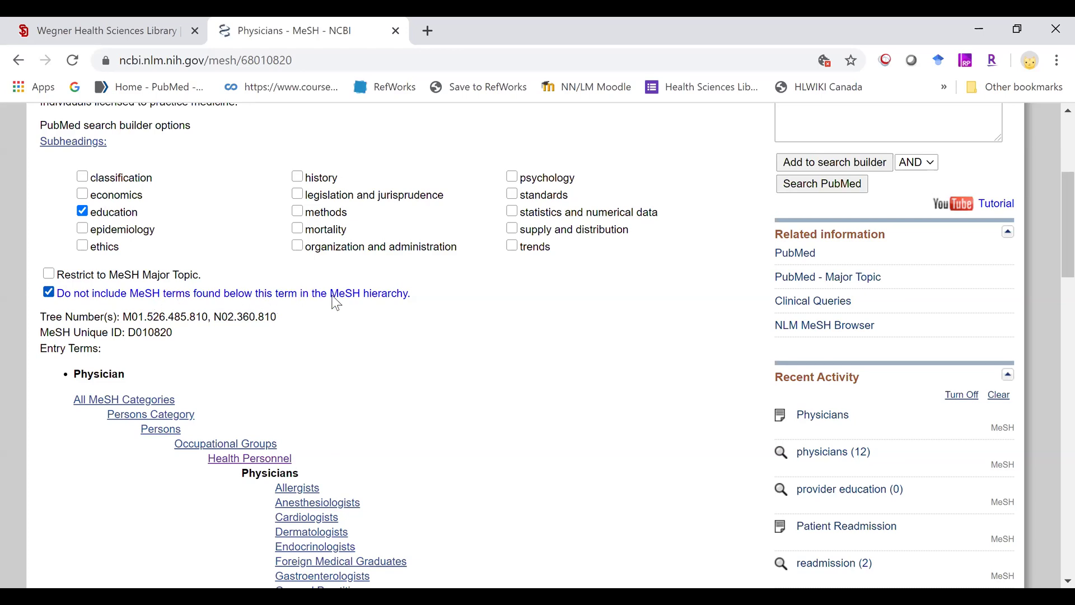
{"action": "scroll", "coordinate": [359, 332], "scroll_direction": "down", "scroll_amount": 1}
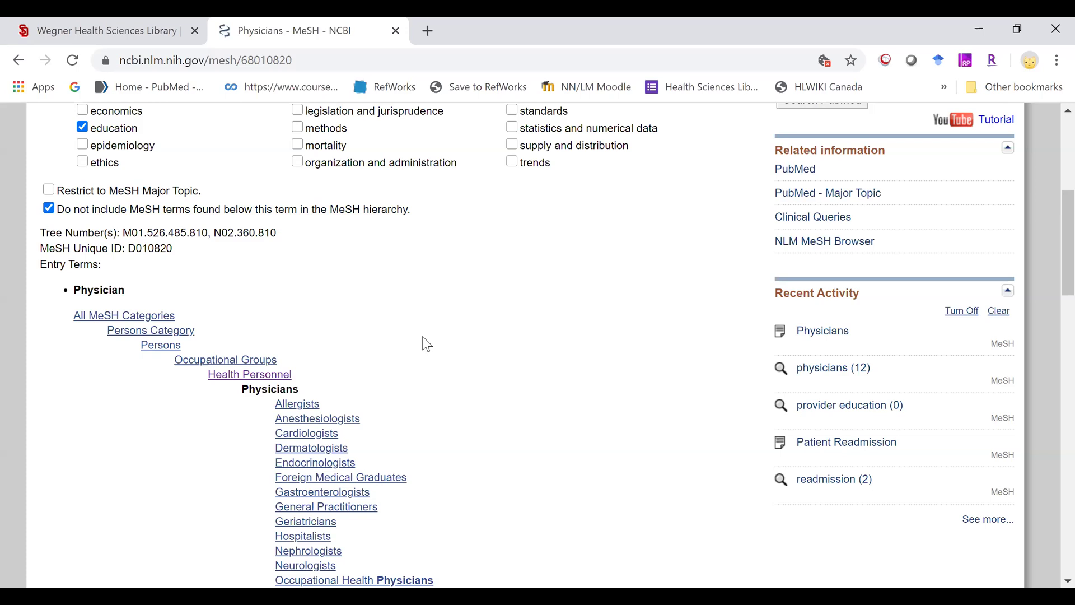
{"action": "scroll", "coordinate": [427, 344], "scroll_direction": "down", "scroll_amount": 1}
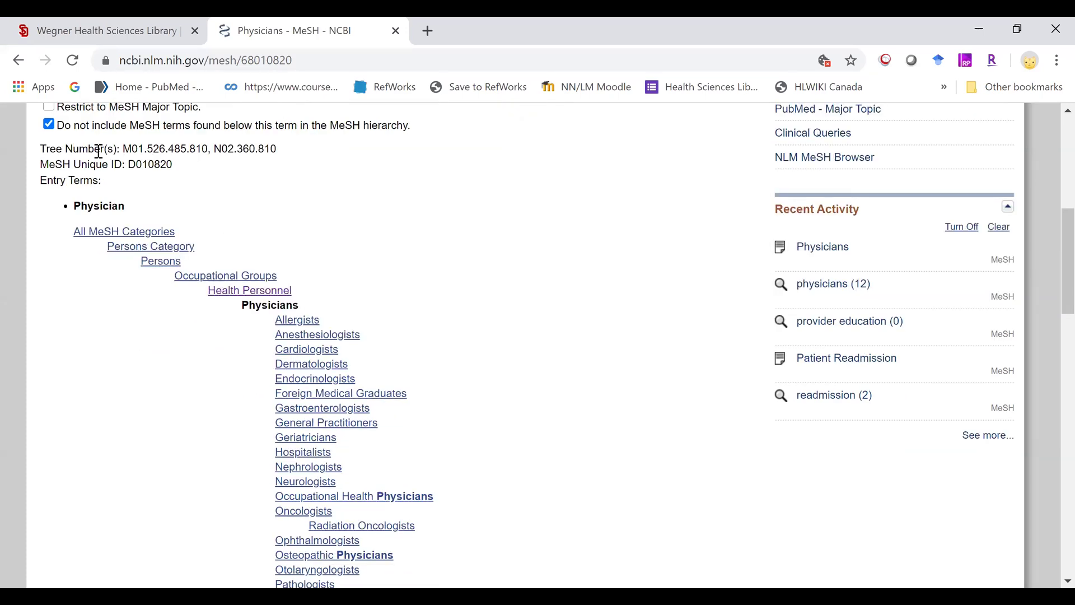
{"action": "left_click", "coordinate": [49, 124]}
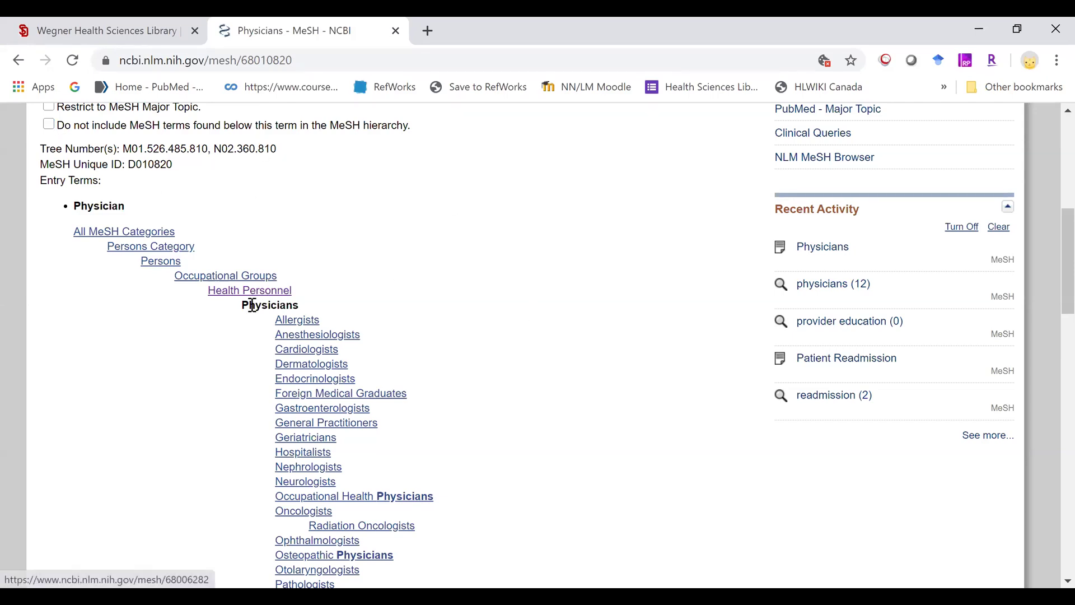
{"action": "scroll", "coordinate": [952, 139], "scroll_direction": "up", "scroll_amount": 1}
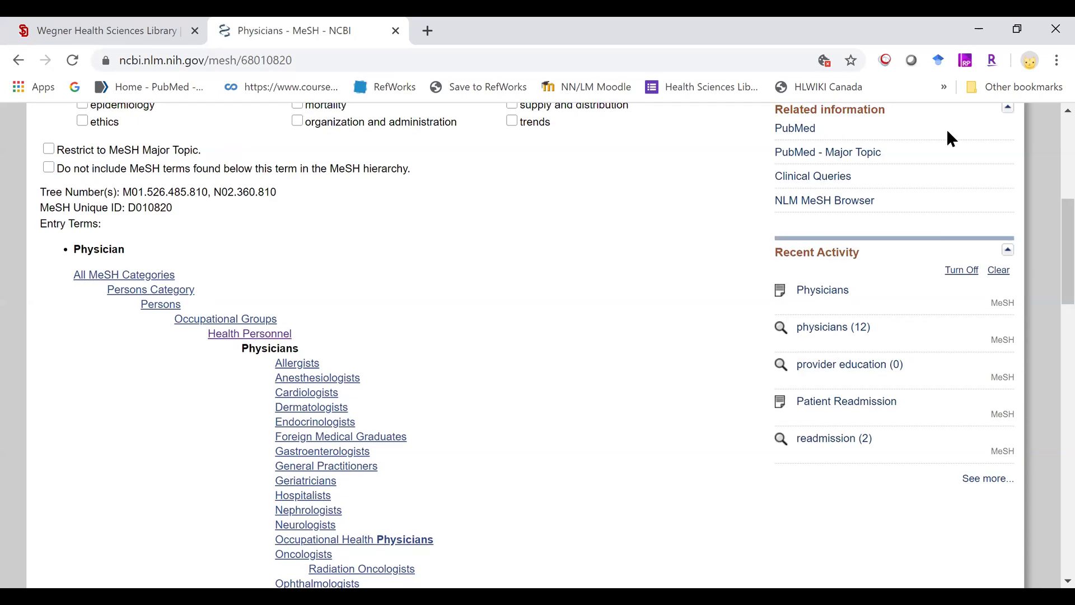
{"action": "scroll", "coordinate": [952, 139], "scroll_direction": "up", "scroll_amount": 4}
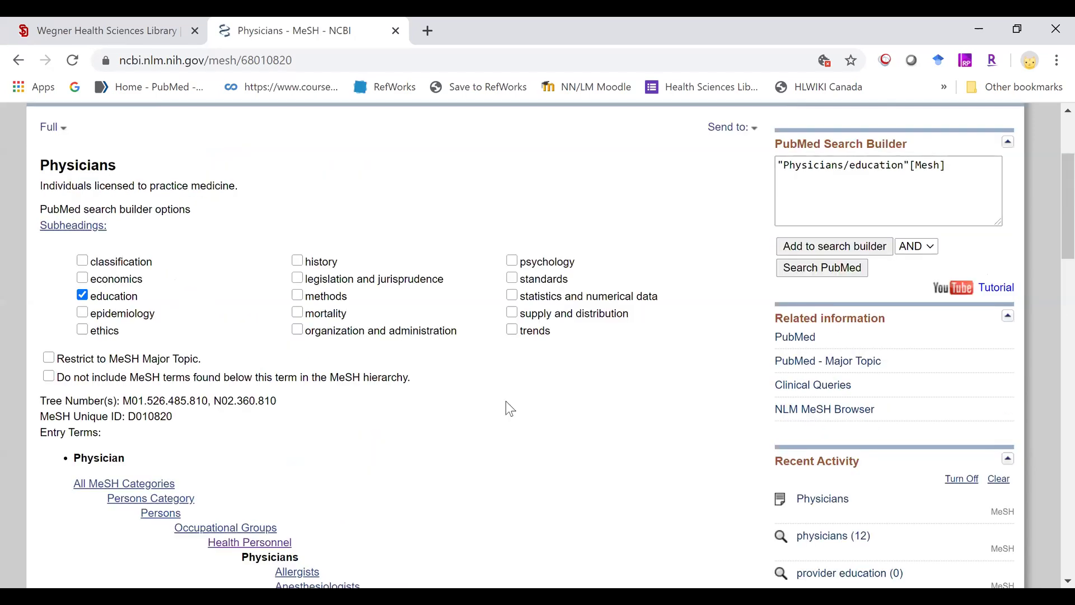
Open the broader Health Personnel record and add its education subheading to the search builder with OR.
{"action": "scroll", "coordinate": [504, 399], "scroll_direction": "down", "scroll_amount": 2}
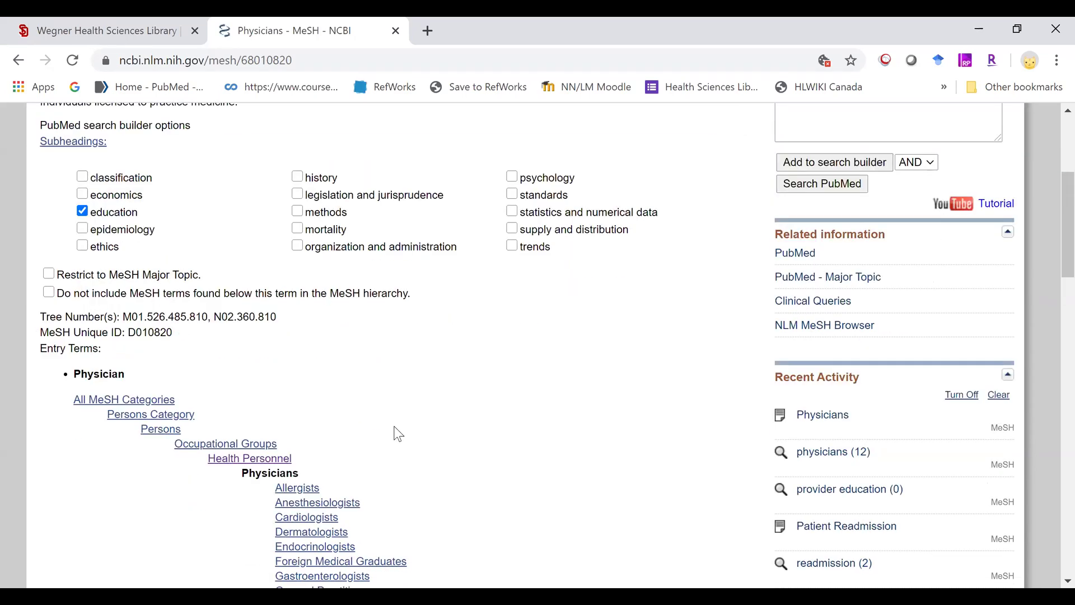
{"action": "left_click", "coordinate": [248, 465]}
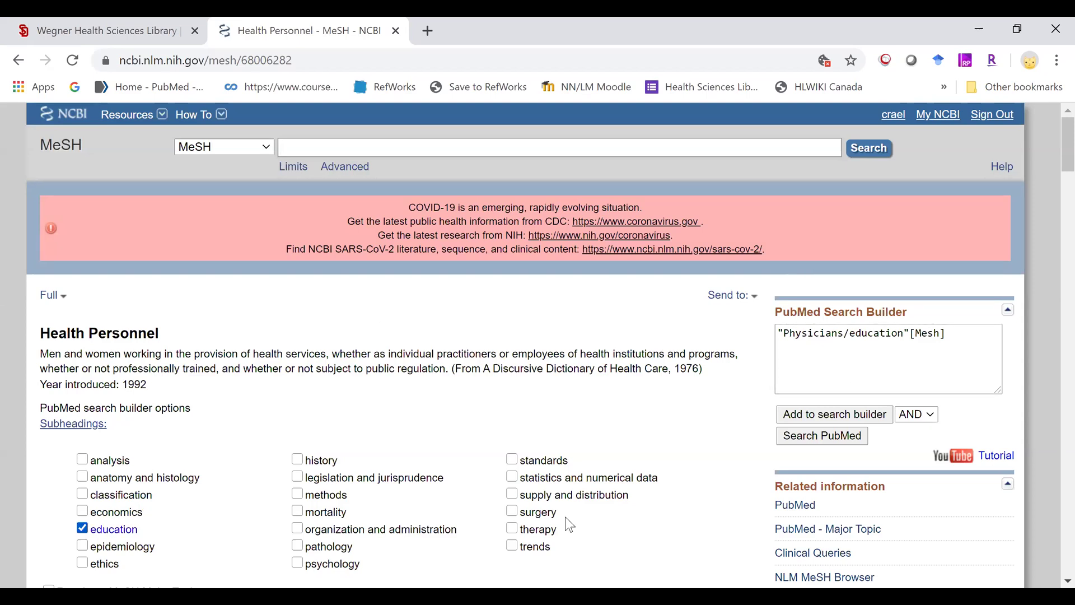
{"action": "left_click", "coordinate": [922, 417]}
{"action": "left_click", "coordinate": [912, 443]}
{"action": "left_click", "coordinate": [840, 417]}
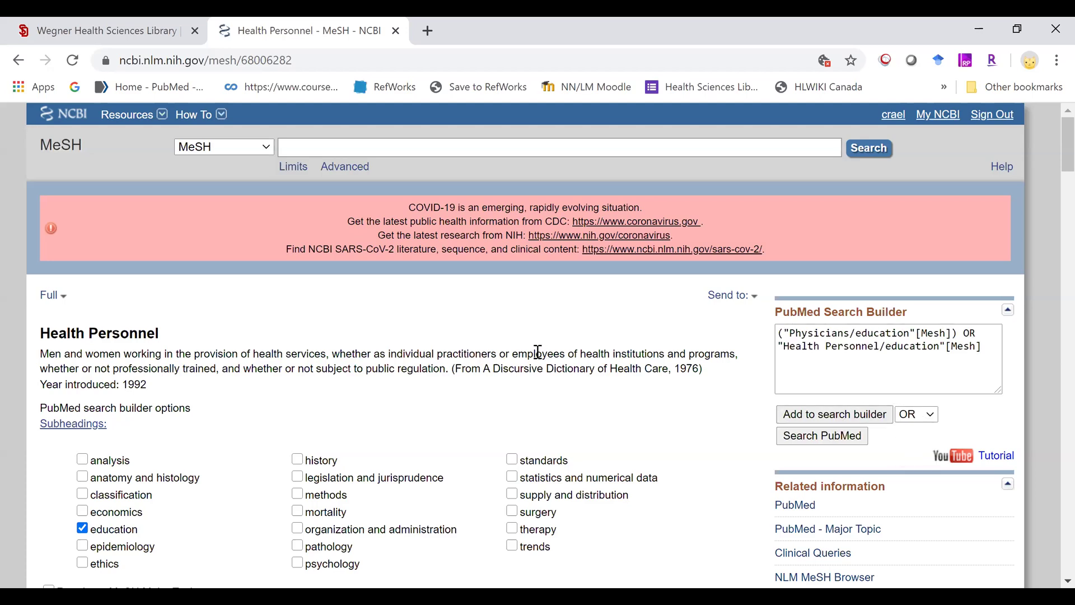
Examine the entry terms and the narrower occupations listed under Health Personnel in the MeSH hierarchy.
{"action": "scroll", "coordinate": [524, 352], "scroll_direction": "down", "scroll_amount": 2}
{"action": "scroll", "coordinate": [511, 343], "scroll_direction": "down", "scroll_amount": 5}
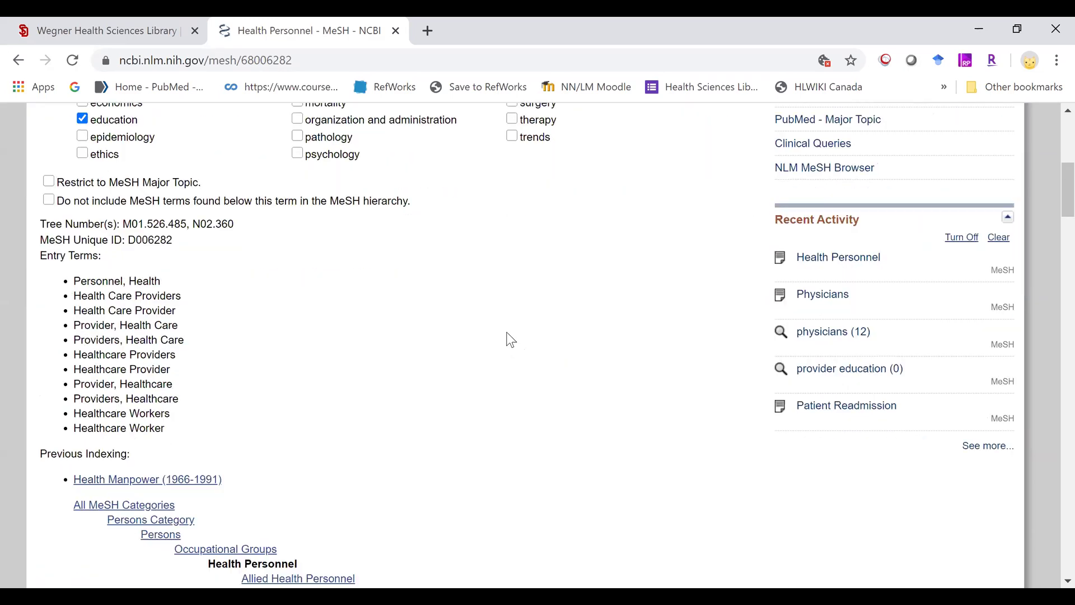
{"action": "scroll", "coordinate": [476, 319], "scroll_direction": "down", "scroll_amount": 5}
{"action": "scroll", "coordinate": [361, 269], "scroll_direction": "down", "scroll_amount": 2}
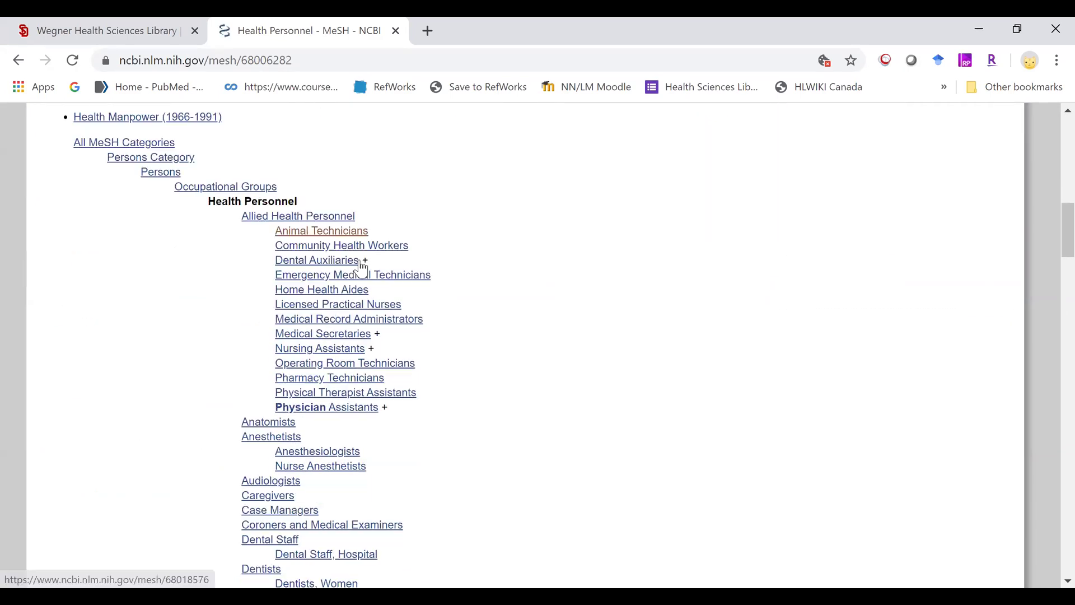
{"action": "scroll", "coordinate": [305, 193], "scroll_direction": "down", "scroll_amount": 1}
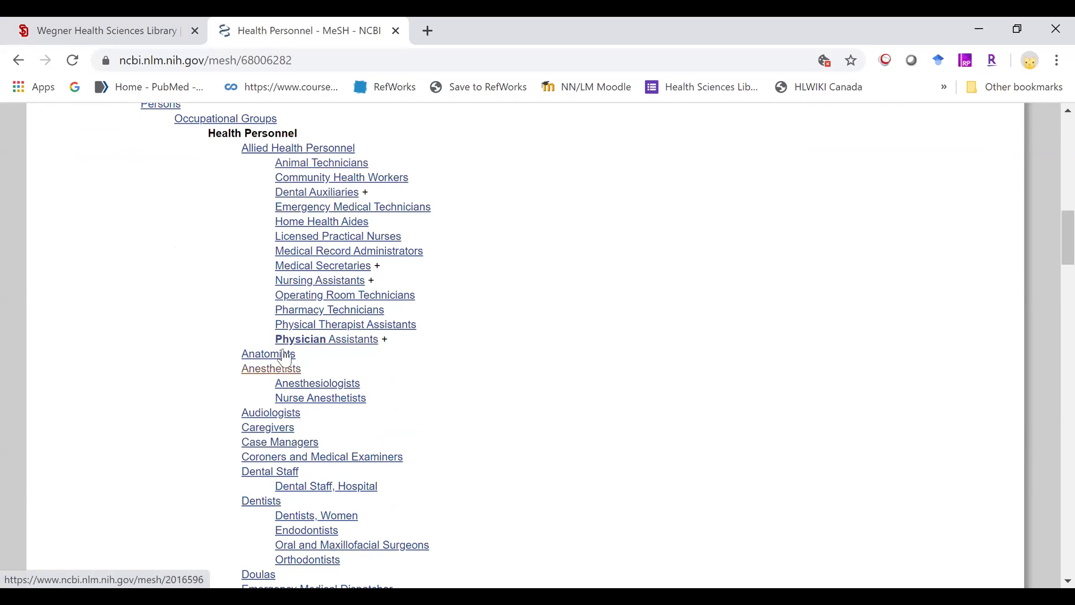
{"action": "scroll", "coordinate": [325, 353], "scroll_direction": "down", "scroll_amount": 3}
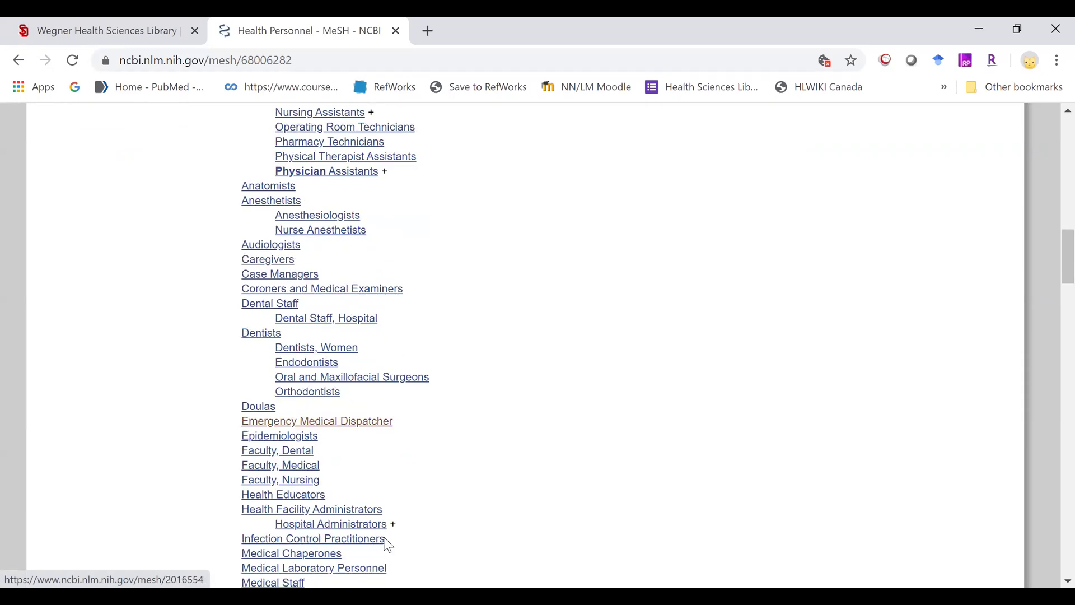
{"action": "scroll", "coordinate": [555, 464], "scroll_direction": "up", "scroll_amount": 5}
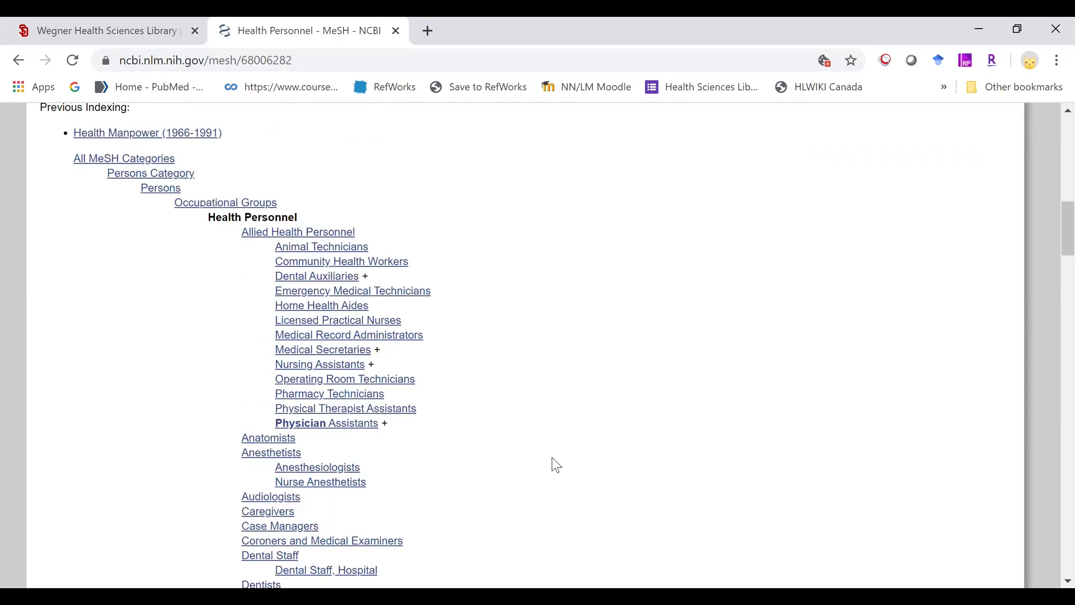
{"action": "scroll", "coordinate": [556, 465], "scroll_direction": "up", "scroll_amount": 6}
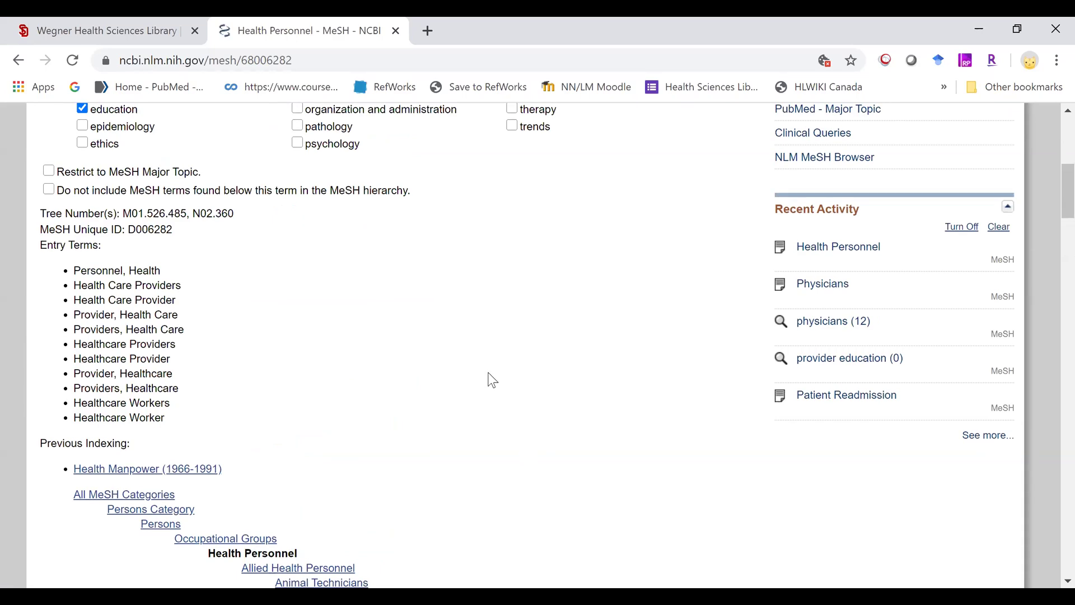
{"action": "scroll", "coordinate": [493, 380], "scroll_direction": "up", "scroll_amount": 4}
{"action": "scroll", "coordinate": [466, 341], "scroll_direction": "up", "scroll_amount": 4}
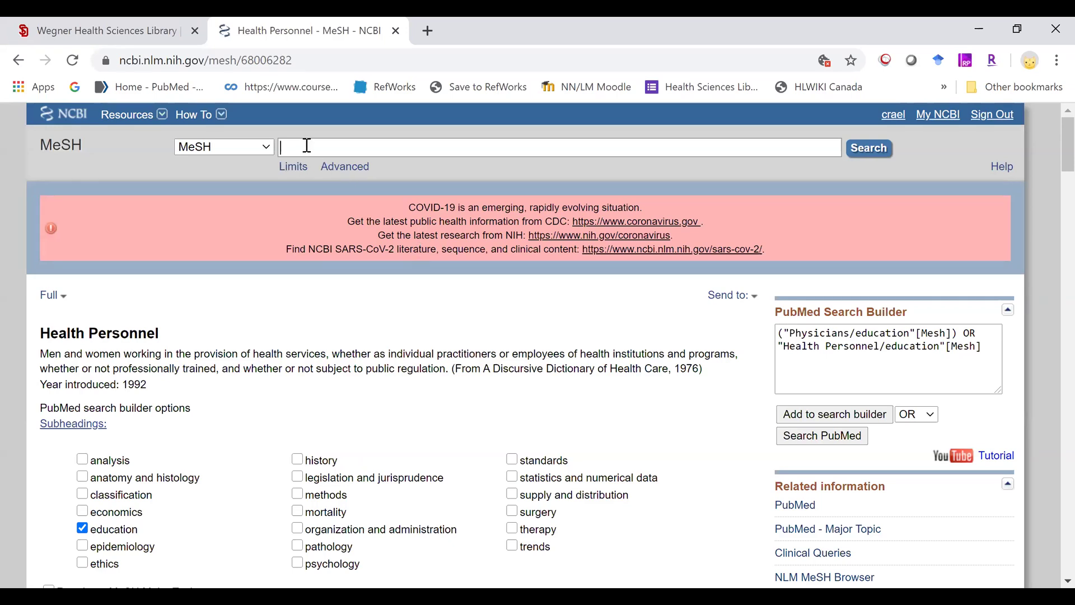
Search the MeSH Database for health care team.
{"action": "left_click", "coordinate": [308, 145]}
{"action": "type", "text": "health ca"}
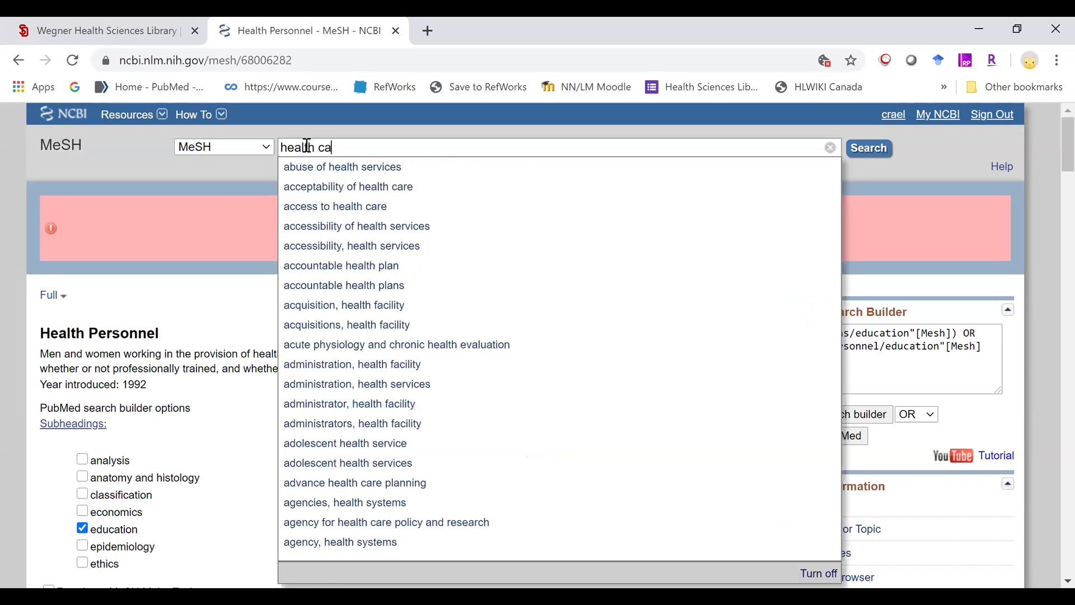
{"action": "type", "text": "re team"}
{"action": "key", "text": "Return"}
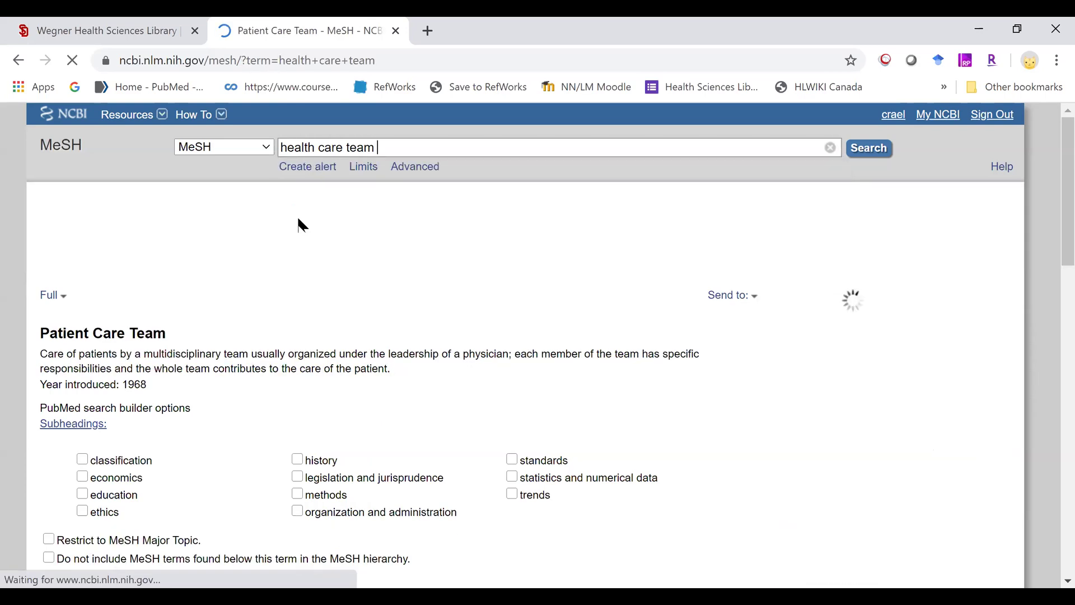
Select the education subheading for Patient Care Team and add it to the search builder with OR.
{"action": "scroll", "coordinate": [187, 337], "scroll_direction": "down", "scroll_amount": 5}
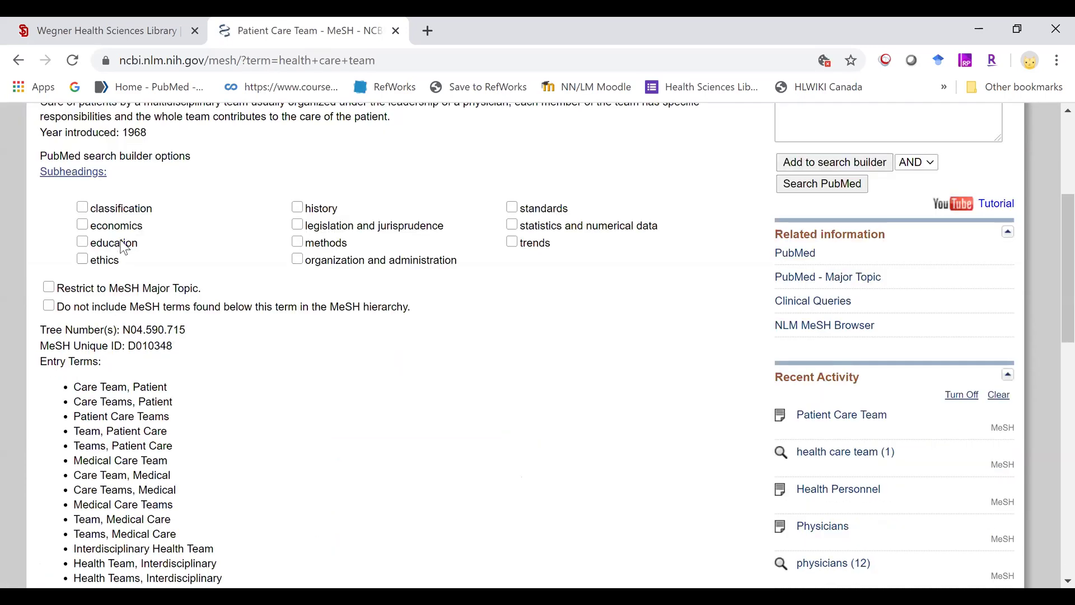
{"action": "left_click", "coordinate": [125, 248]}
{"action": "scroll", "coordinate": [932, 258], "scroll_direction": "up", "scroll_amount": 1}
{"action": "left_click", "coordinate": [919, 246]}
{"action": "left_click", "coordinate": [910, 273]}
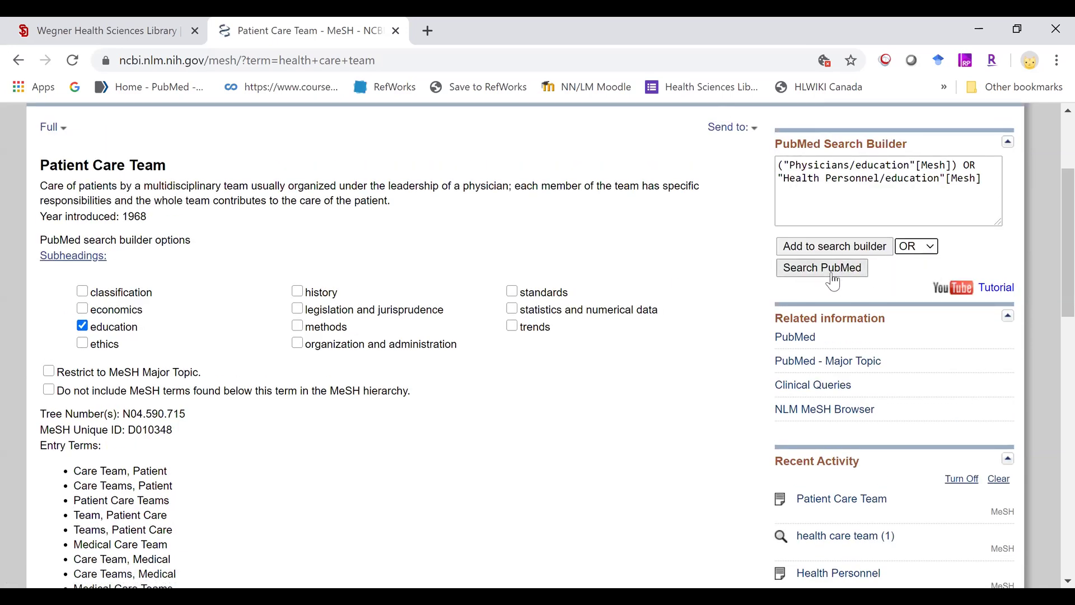
{"action": "left_click", "coordinate": [826, 252]}
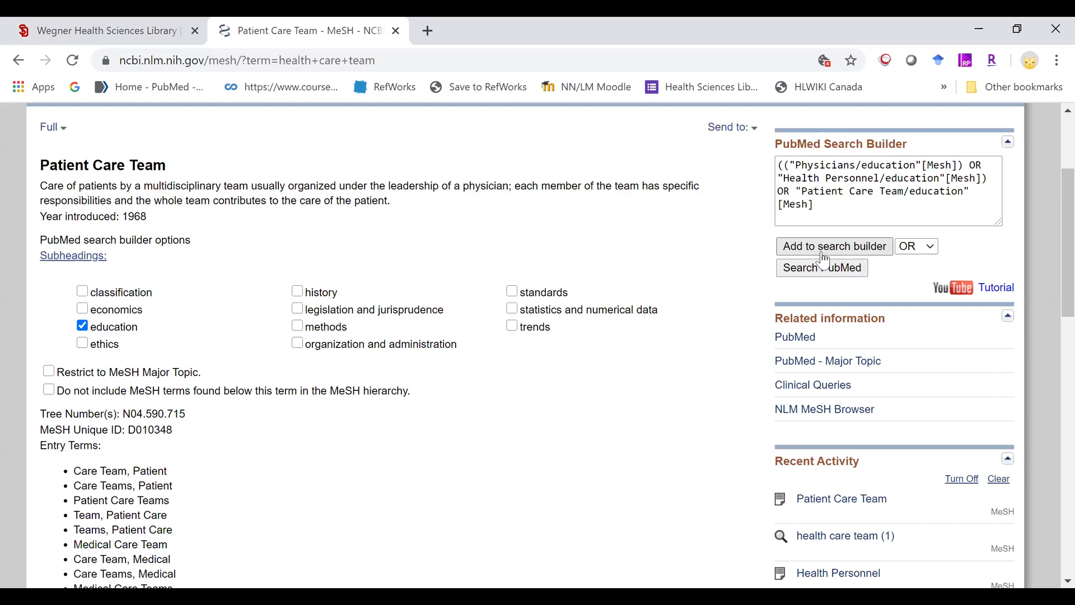
{"action": "left_click", "coordinate": [984, 172]}
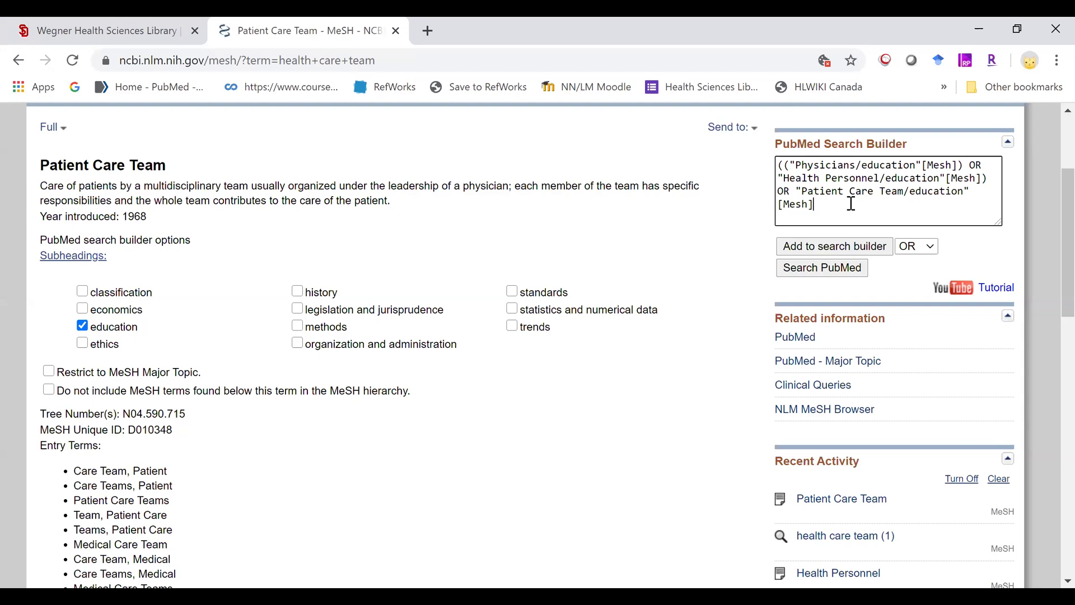
Append the text-word phrases "provider educat*"[tw] and "providers educat*"[tw] to the search builder query, joined with OR.
{"action": "type", "text": "OR"}
{"action": "type", "text": "provider educat*\"[tw]"}
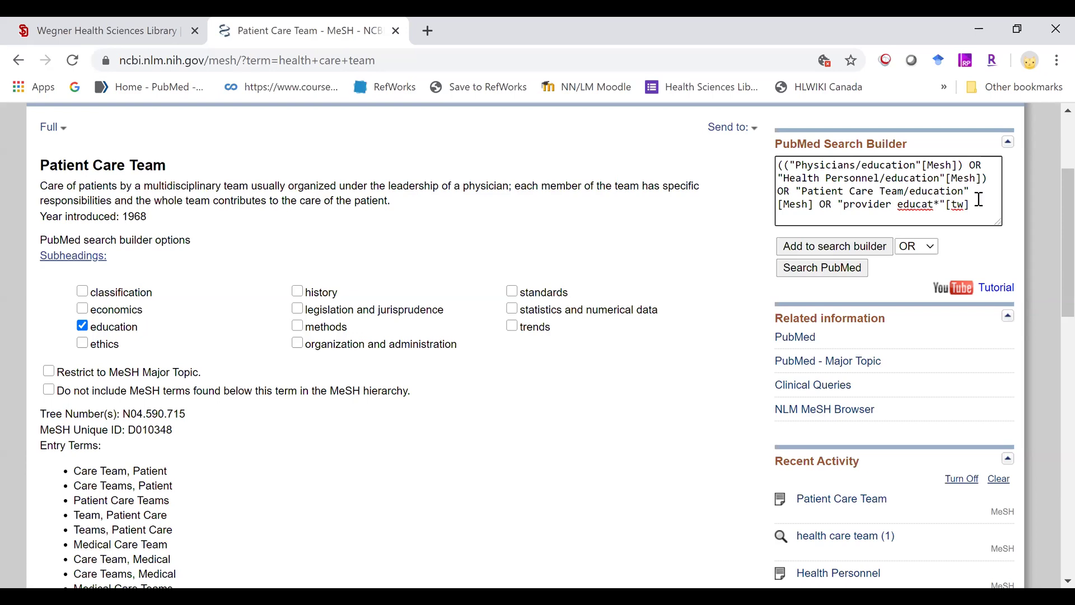
{"action": "type", "text": "OR \"pro"}
{"action": "type", "text": "viders edu"}
{"action": "type", "text": "cat"}
{"action": "type", "text": "*\"[t"}
{"action": "type", "text": "w]"}
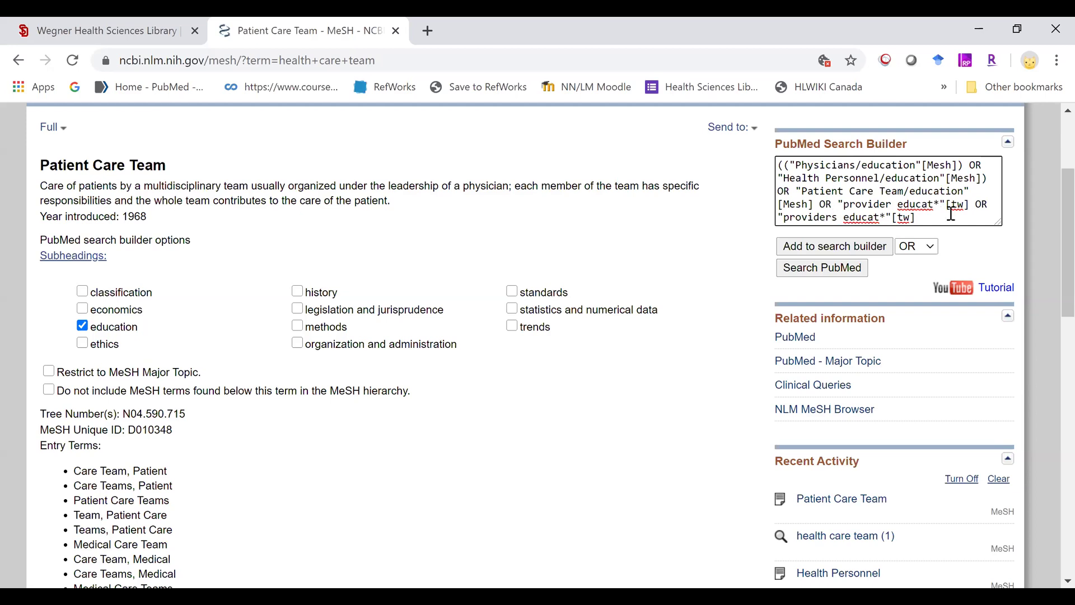
Run the provider education query in PubMed and open the advanced search page with the search history.
{"action": "left_click", "coordinate": [818, 269]}
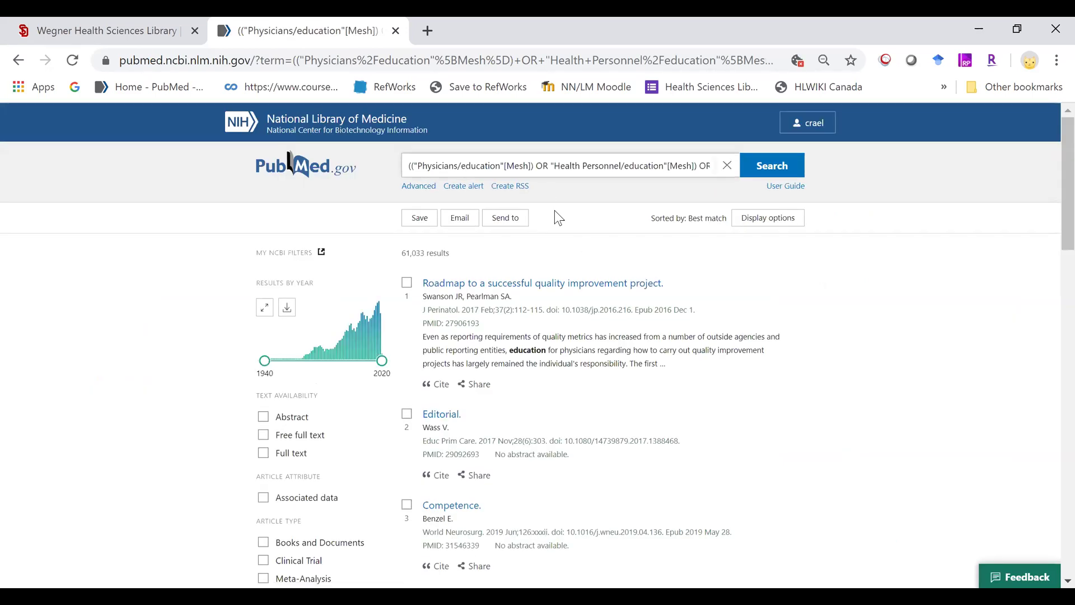
{"action": "left_click", "coordinate": [411, 190]}
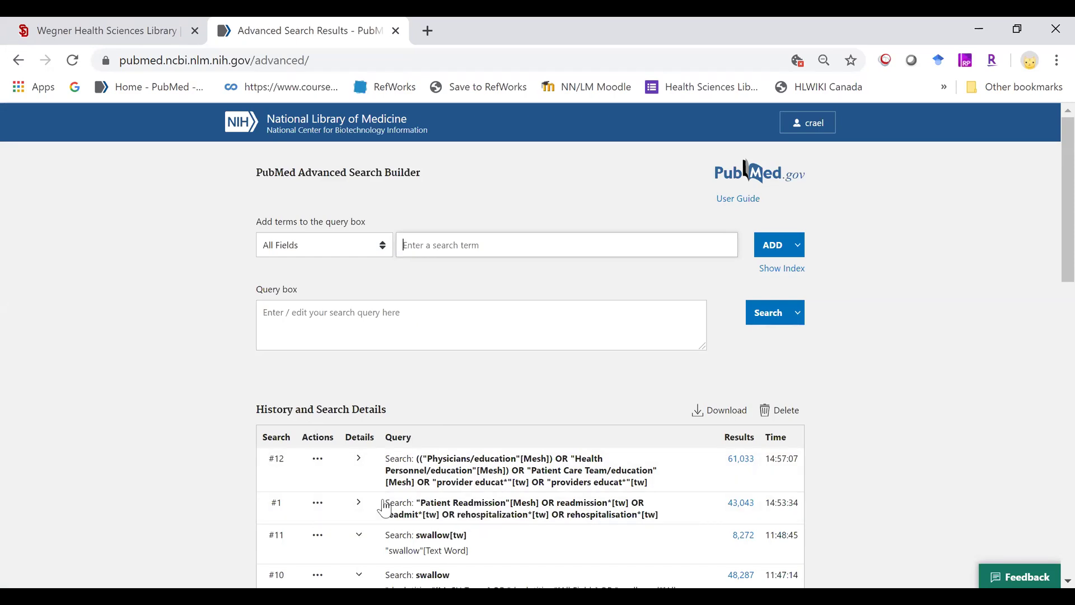
{"action": "left_click", "coordinate": [301, 312]}
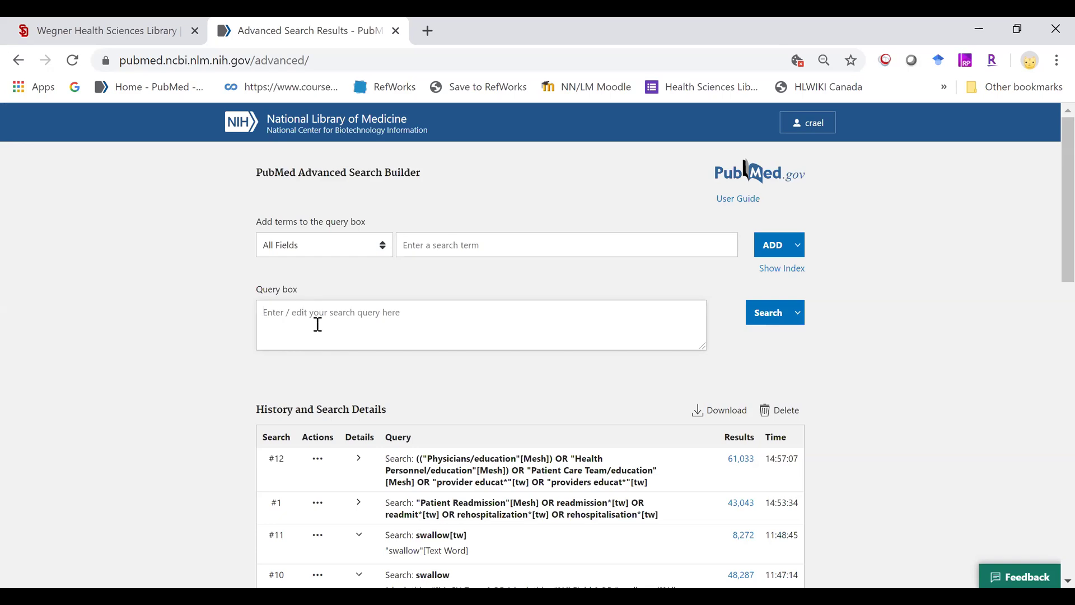
{"action": "type", "text": "#"}
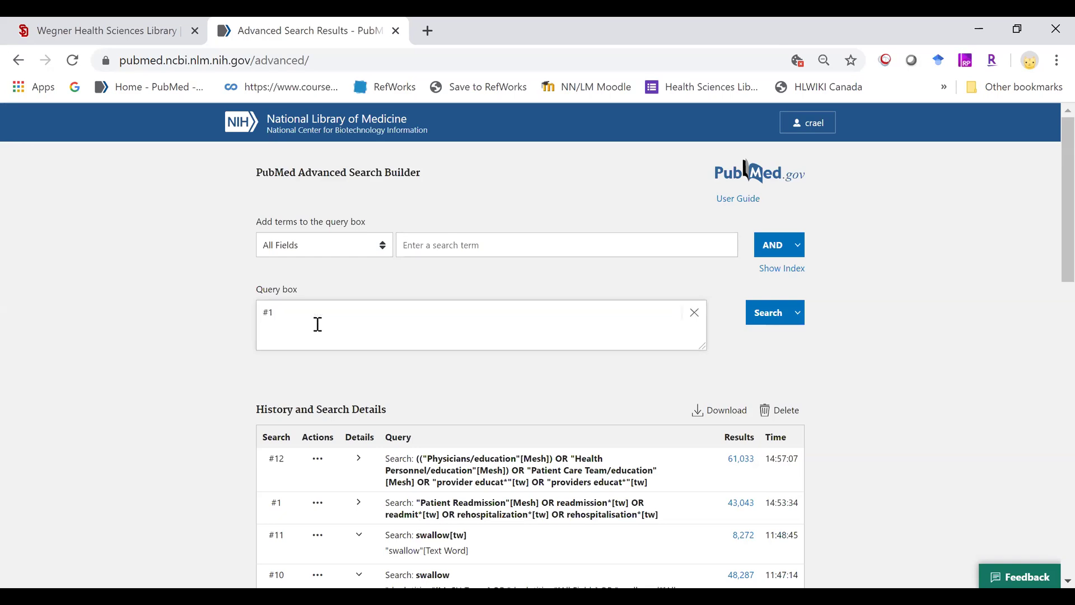
{"action": "type", "text": "1 AND #12"}
{"action": "key", "text": "BackSpace"}
{"action": "type", "text": "12"}
{"action": "key", "text": "ctrl+a"}
{"action": "key", "text": "BackSpace"}
Combine history search #1 on readmission with search #12 on provider education using AND, and run the combined query.
{"action": "scroll", "coordinate": [271, 355], "scroll_direction": "down", "scroll_amount": 1}
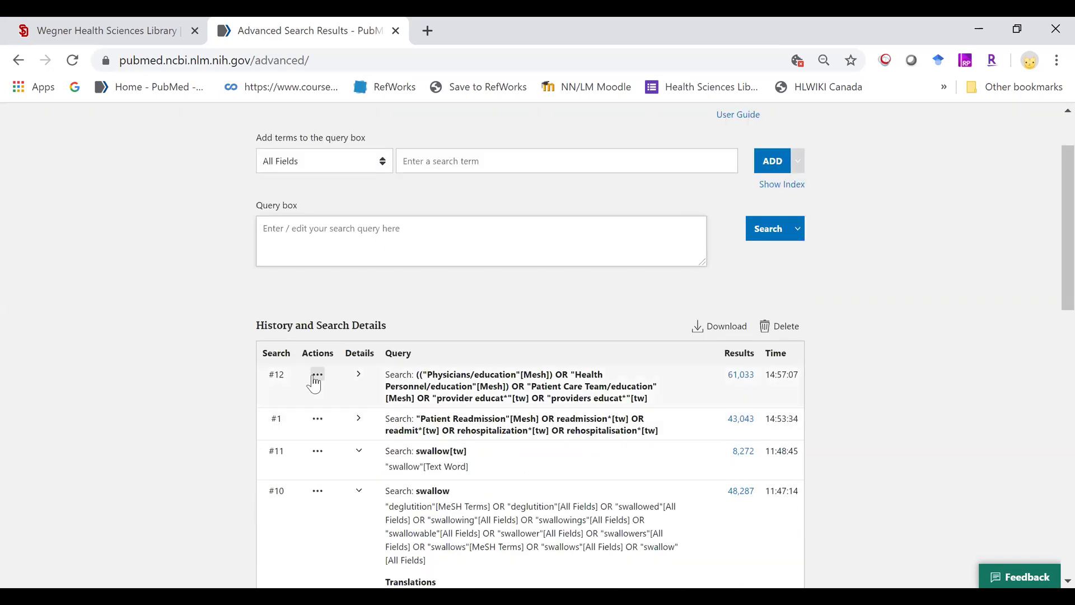
{"action": "left_click", "coordinate": [317, 420]}
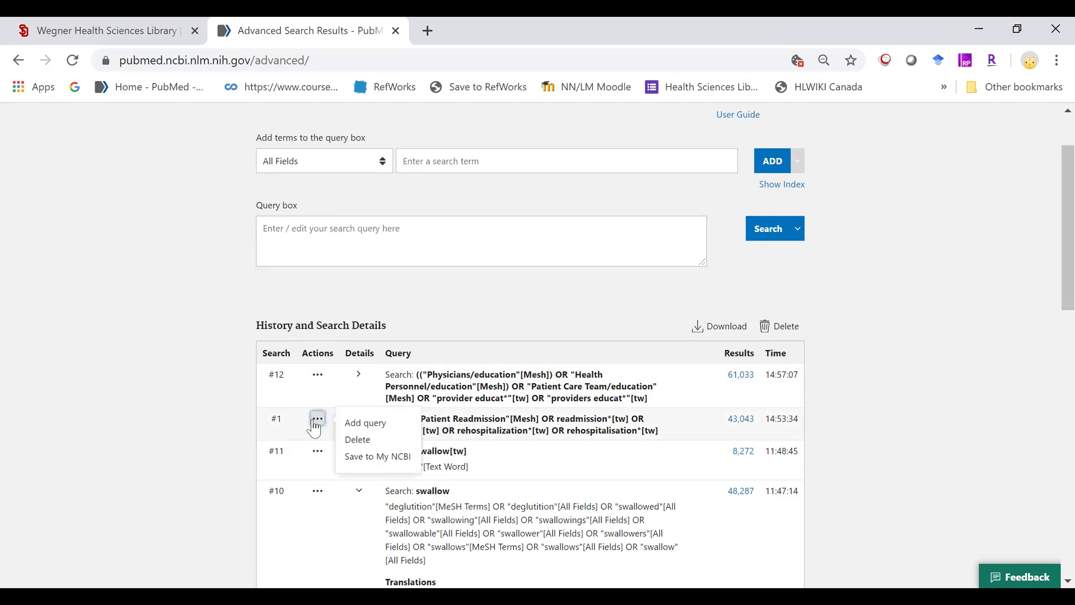
{"action": "left_click", "coordinate": [367, 427]}
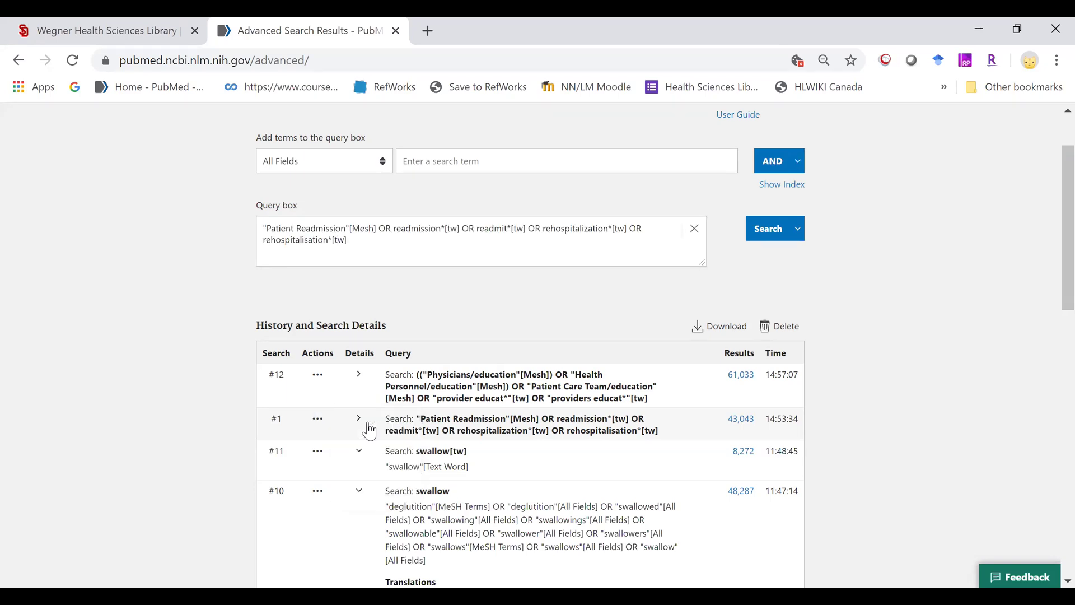
{"action": "left_click", "coordinate": [318, 382]}
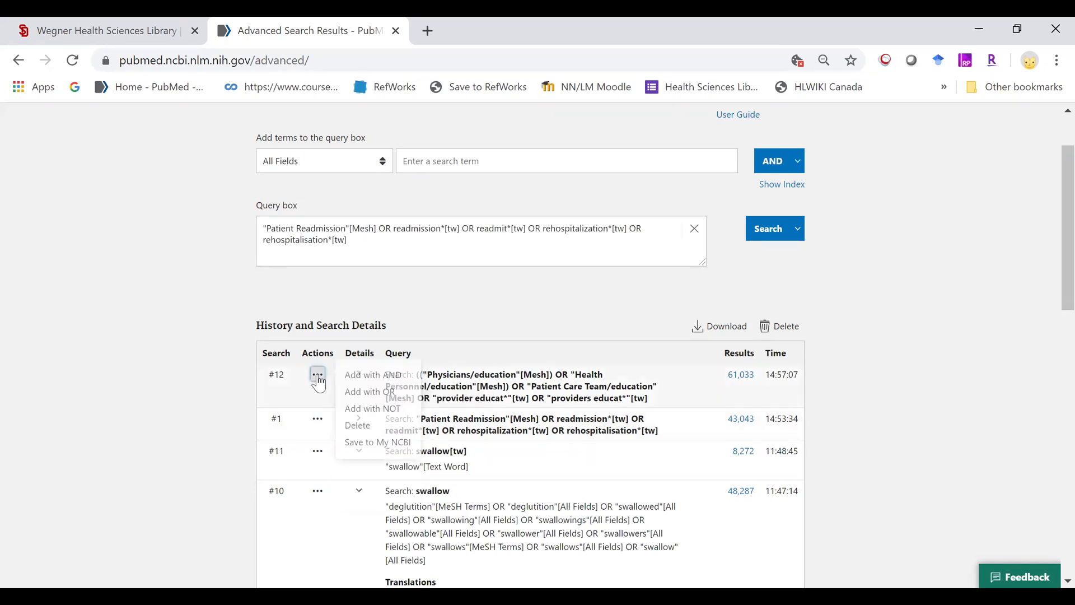
{"action": "left_click", "coordinate": [374, 386]}
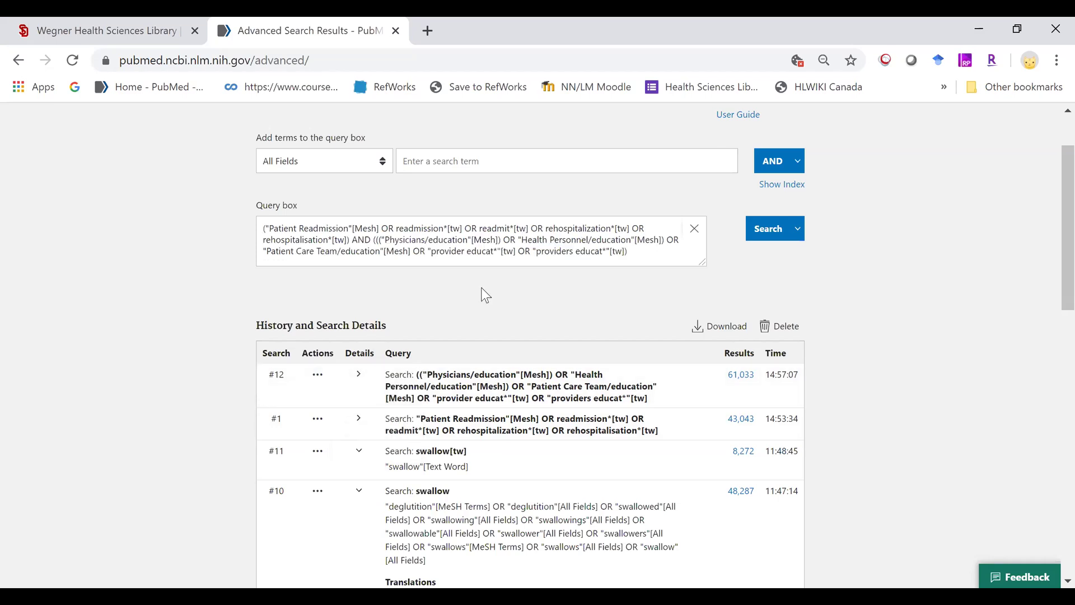
{"action": "left_click", "coordinate": [770, 236]}
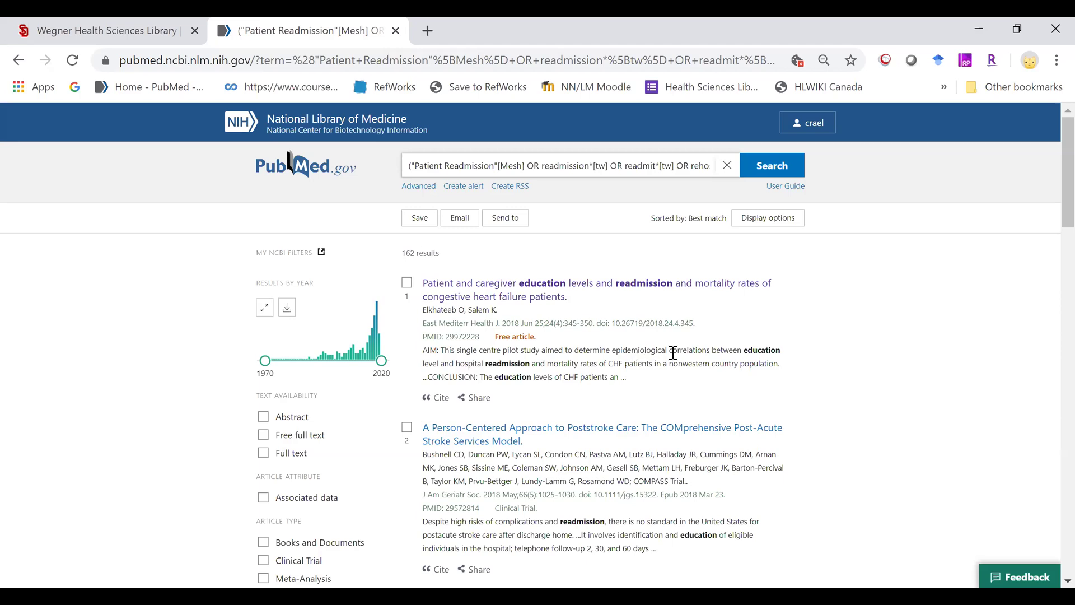
Look through the language choices in the additional filters and limit the results to English.
{"action": "scroll", "coordinate": [114, 330], "scroll_direction": "down", "scroll_amount": 3}
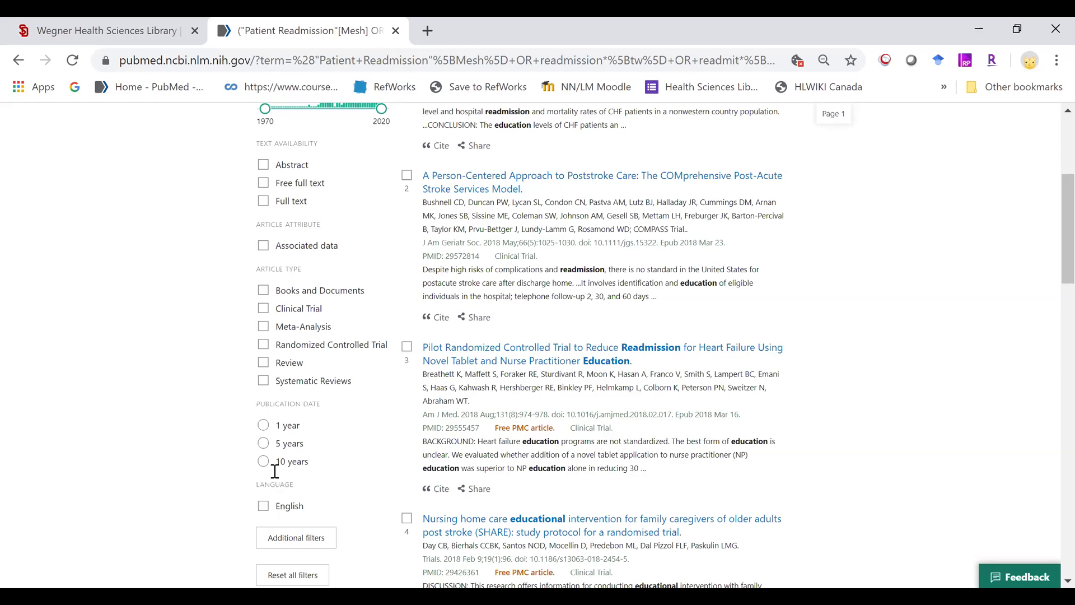
{"action": "left_click", "coordinate": [295, 538]}
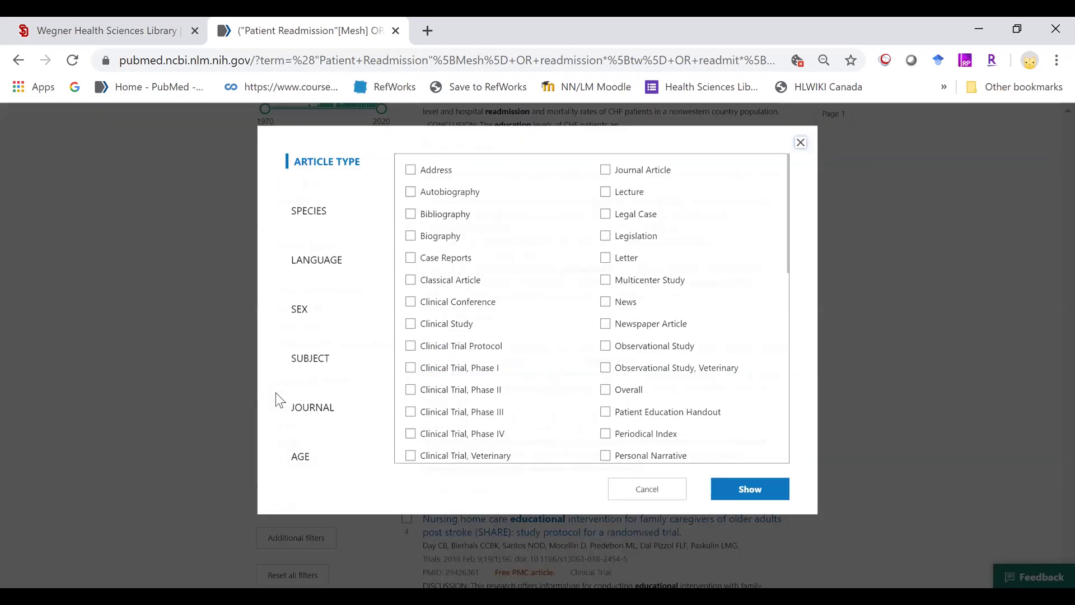
{"action": "left_click", "coordinate": [299, 286]}
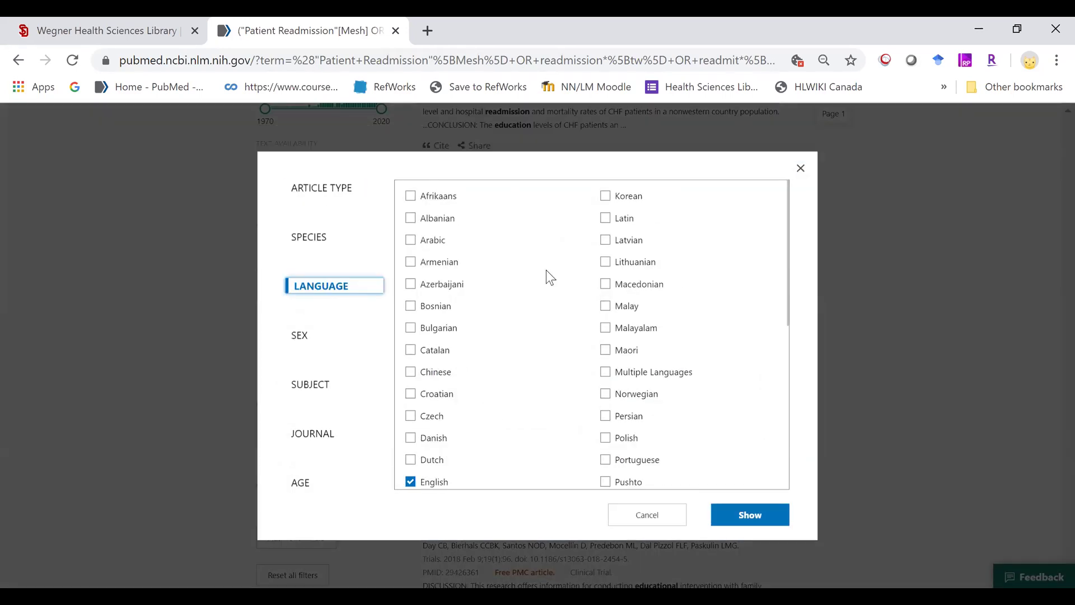
{"action": "left_click", "coordinate": [656, 522]}
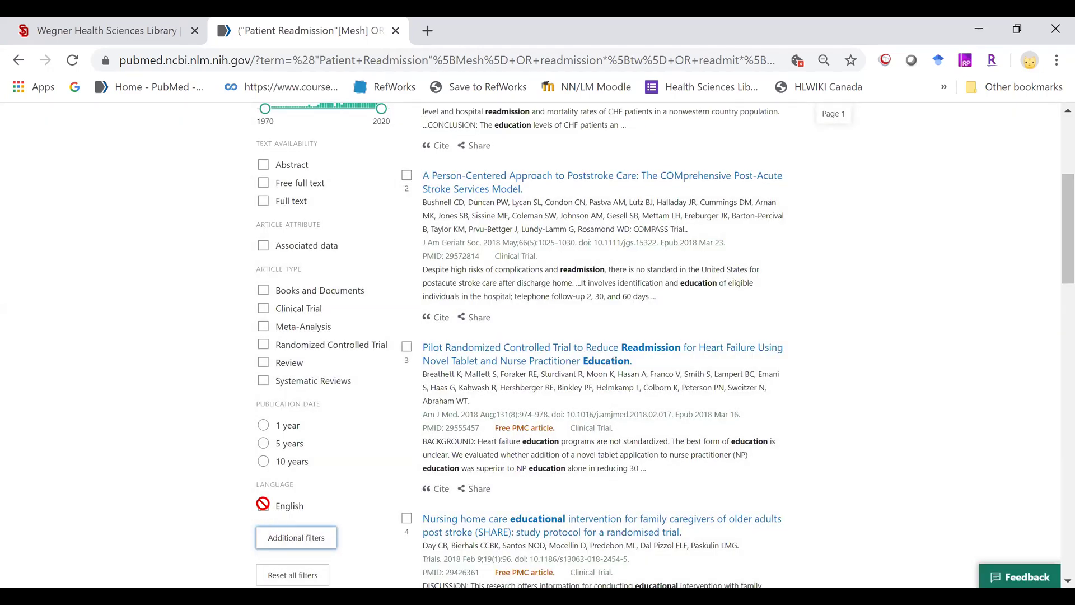
{"action": "left_click", "coordinate": [263, 503]}
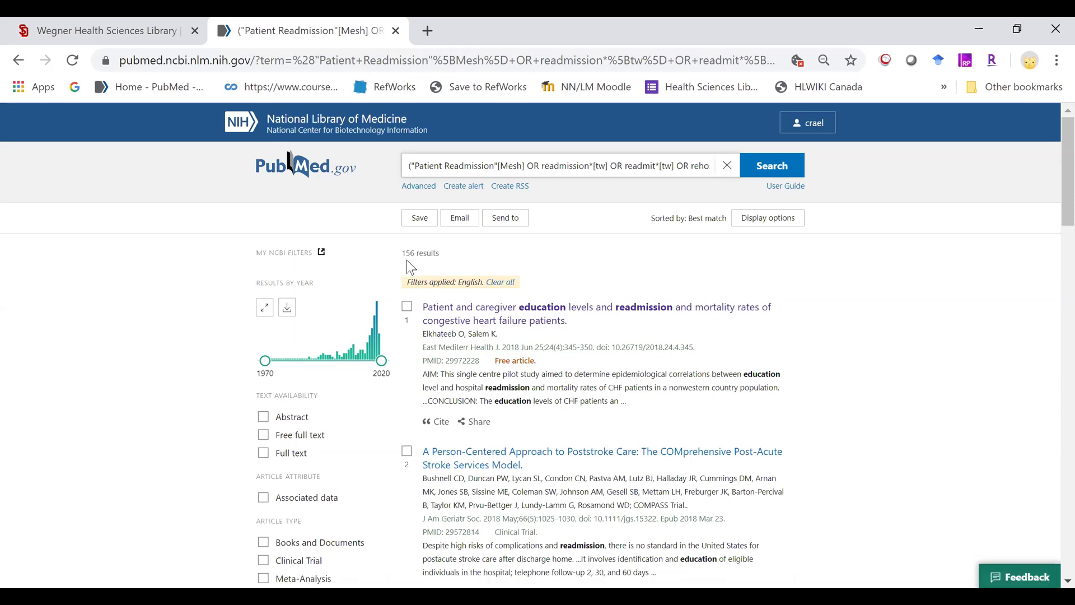
Try the Review article type filter on the results and remove it again.
{"action": "scroll", "coordinate": [568, 235], "scroll_direction": "down", "scroll_amount": 5}
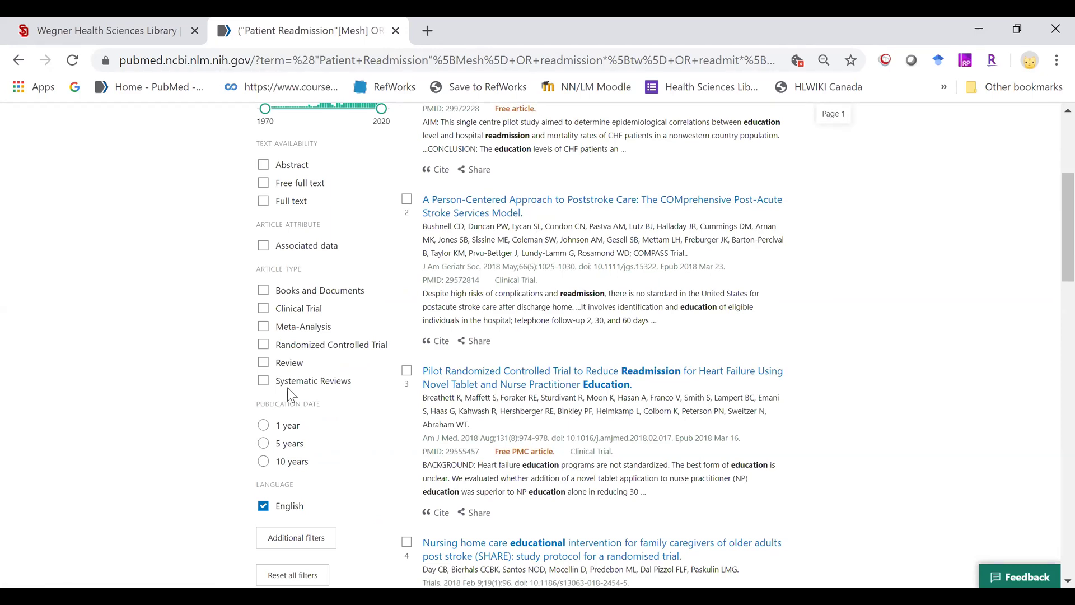
{"action": "left_click", "coordinate": [264, 362]}
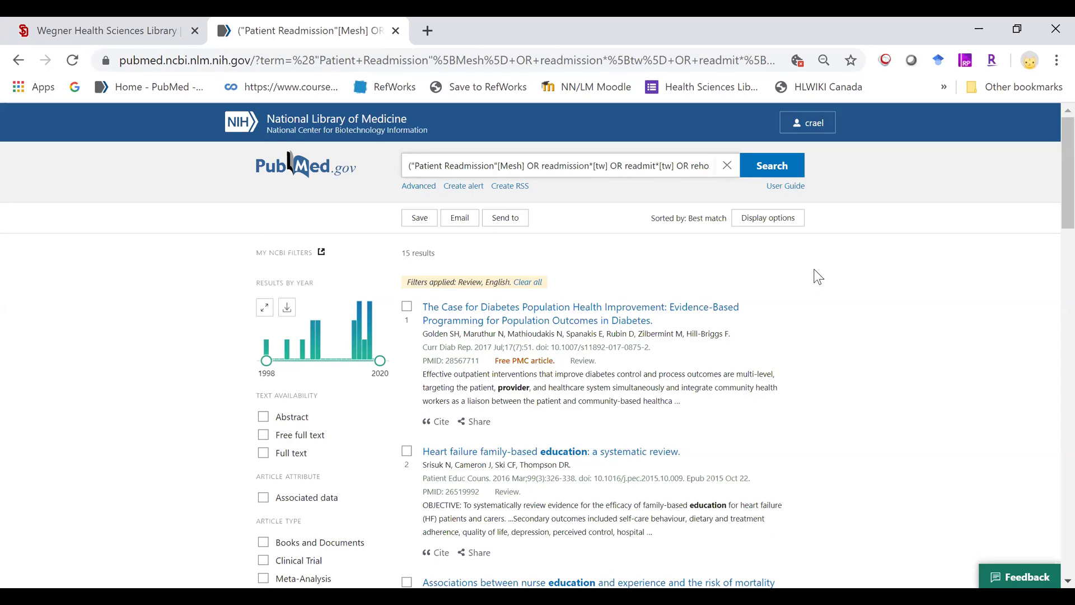
{"action": "scroll", "coordinate": [818, 274], "scroll_direction": "down", "scroll_amount": 3}
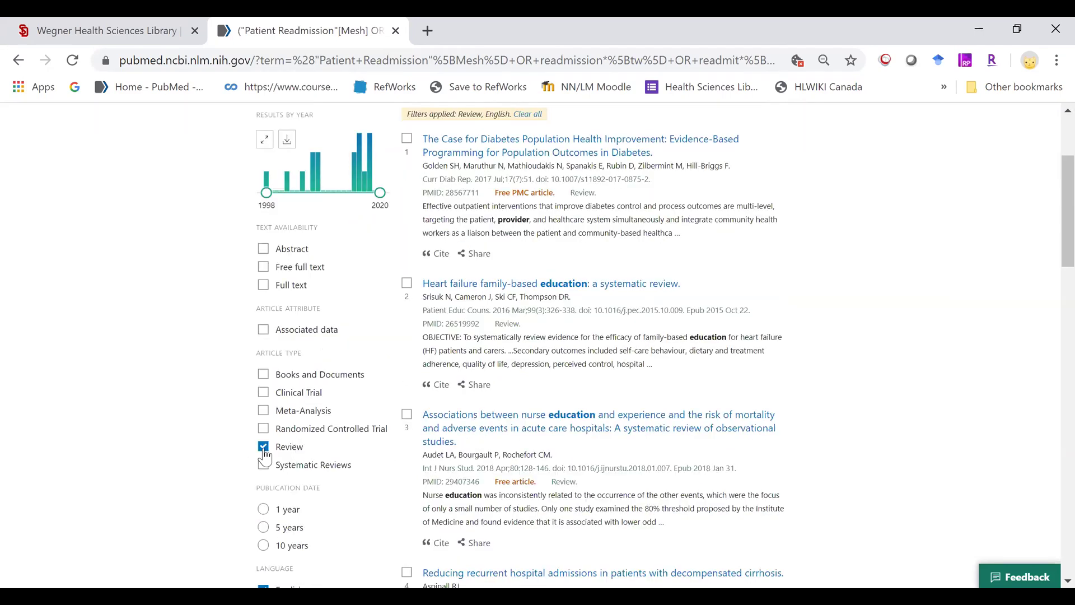
{"action": "left_click", "coordinate": [264, 448]}
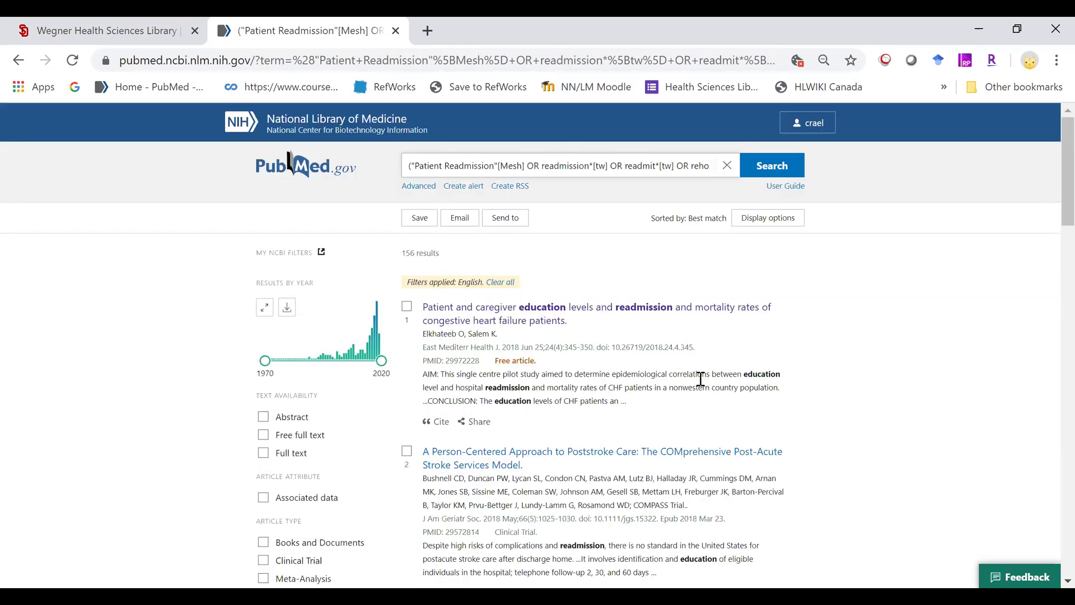
Limit the results to publication years 2015–2020 and look over the format and sorting choices in the display options.
{"action": "left_click_drag", "start_coordinate": [262, 360], "coordinate": [367, 357]}
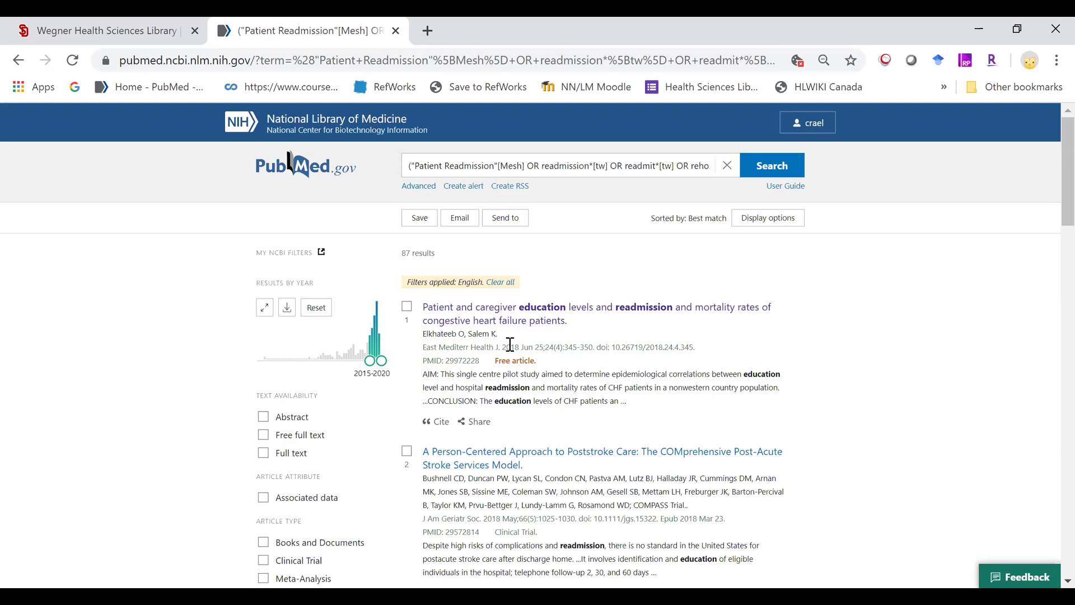
{"action": "left_click", "coordinate": [715, 264]}
{"action": "left_click", "coordinate": [768, 220]}
{"action": "left_click", "coordinate": [736, 293]}
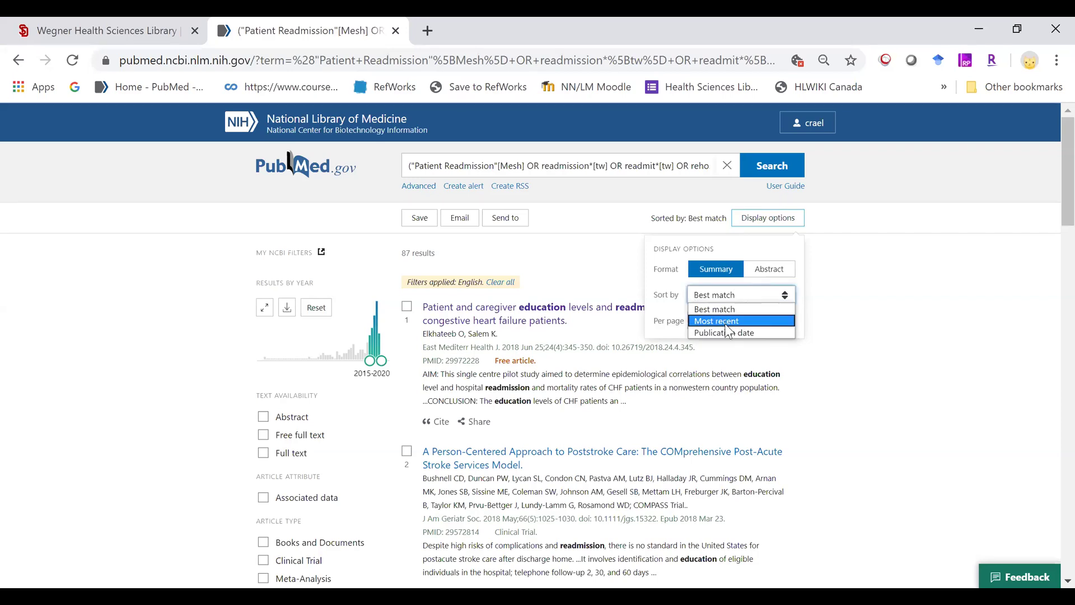
{"action": "left_click", "coordinate": [594, 250]}
{"action": "left_click", "coordinate": [595, 250]}
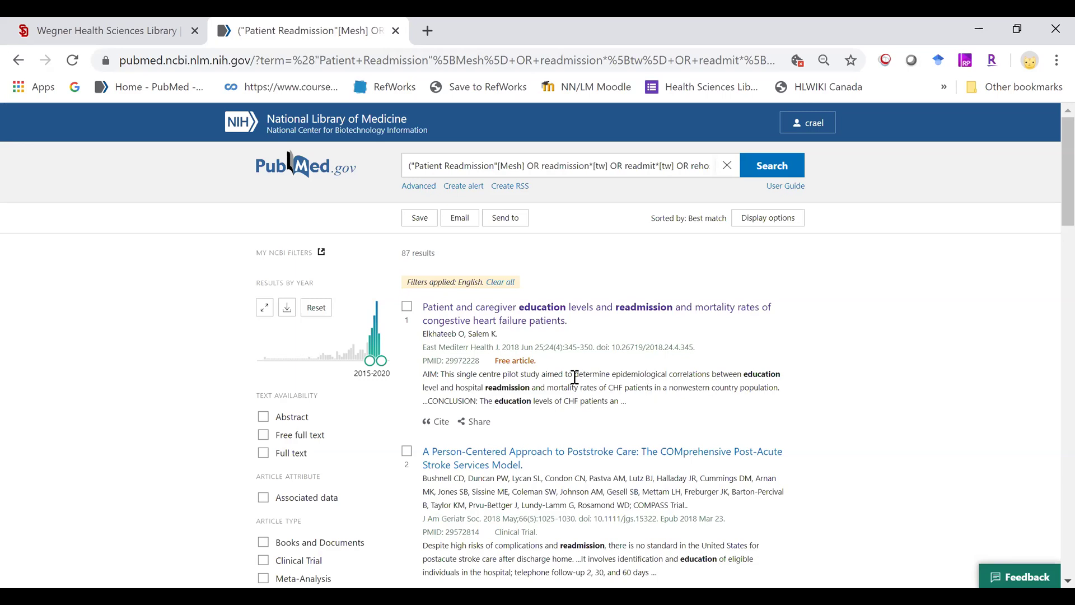
{"action": "left_click", "coordinate": [770, 219]}
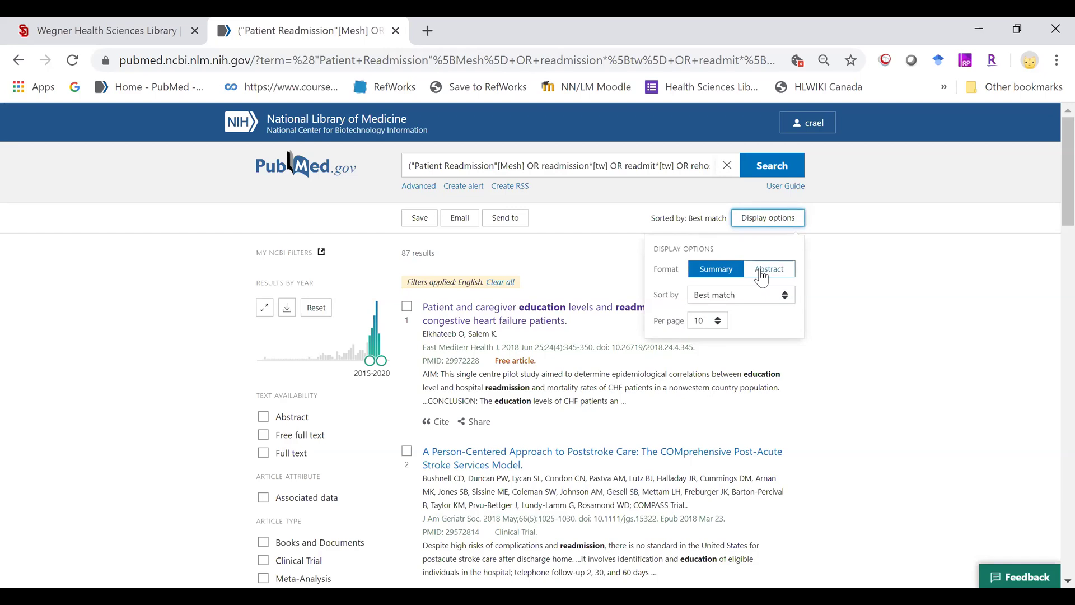
{"action": "left_click", "coordinate": [582, 251]}
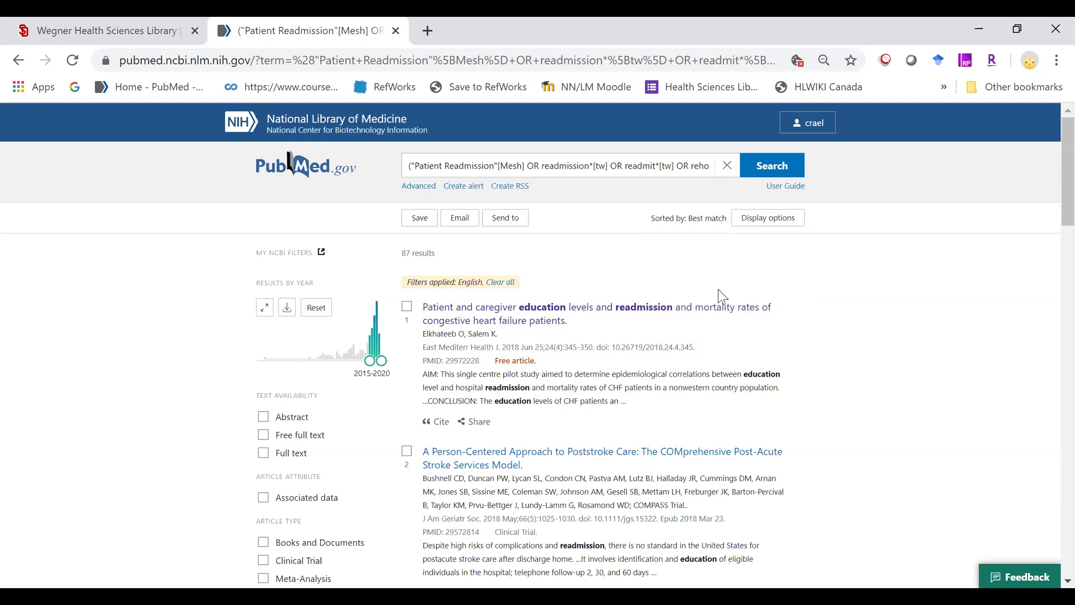
Open the article on patient and caregiver education levels and examine its abstract, MeSH terms and similar articles.
{"action": "left_click", "coordinate": [656, 307]}
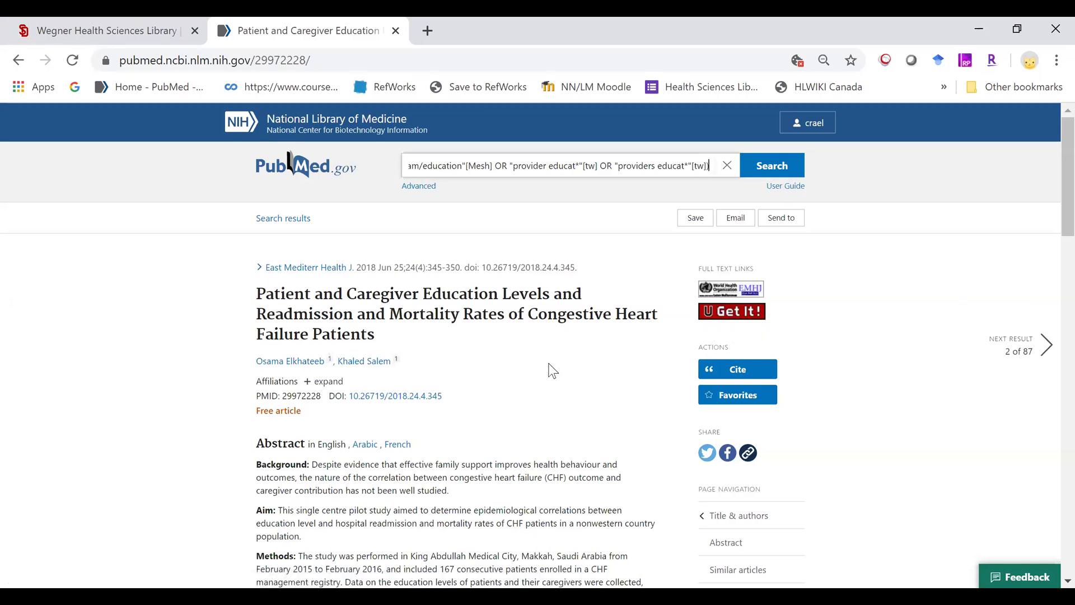
{"action": "scroll", "coordinate": [429, 417], "scroll_direction": "down", "scroll_amount": 5}
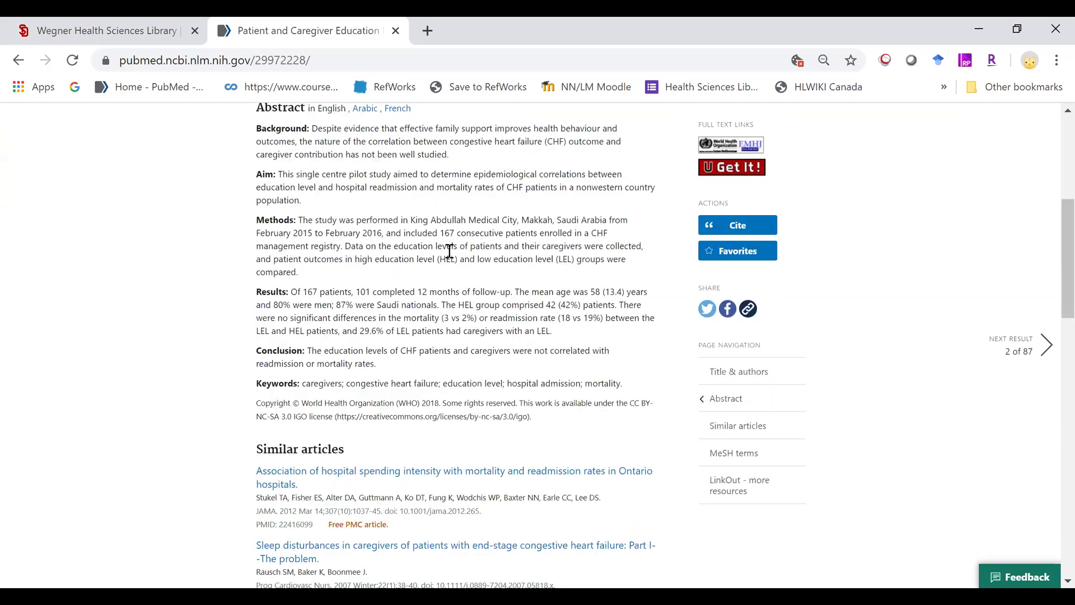
{"action": "scroll", "coordinate": [446, 270], "scroll_direction": "up", "scroll_amount": 3}
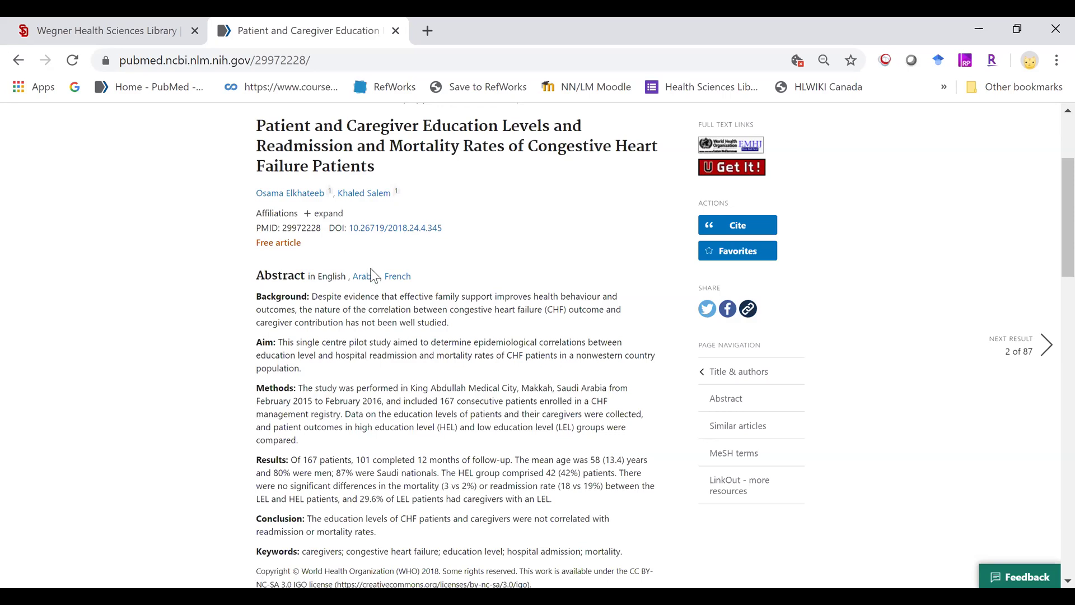
{"action": "left_click", "coordinate": [747, 455]}
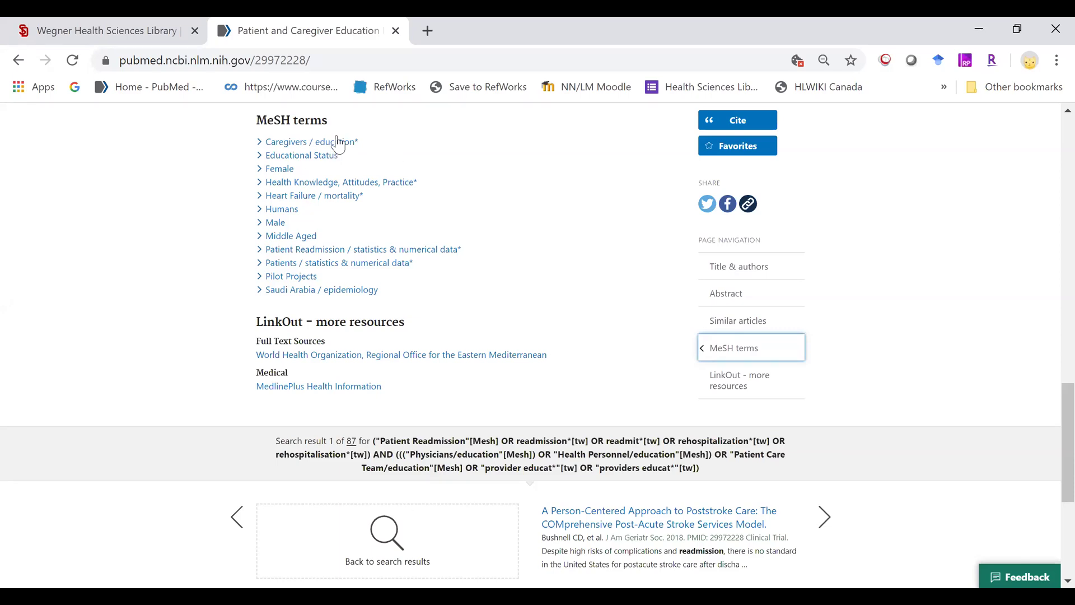
{"action": "left_click", "coordinate": [304, 252]}
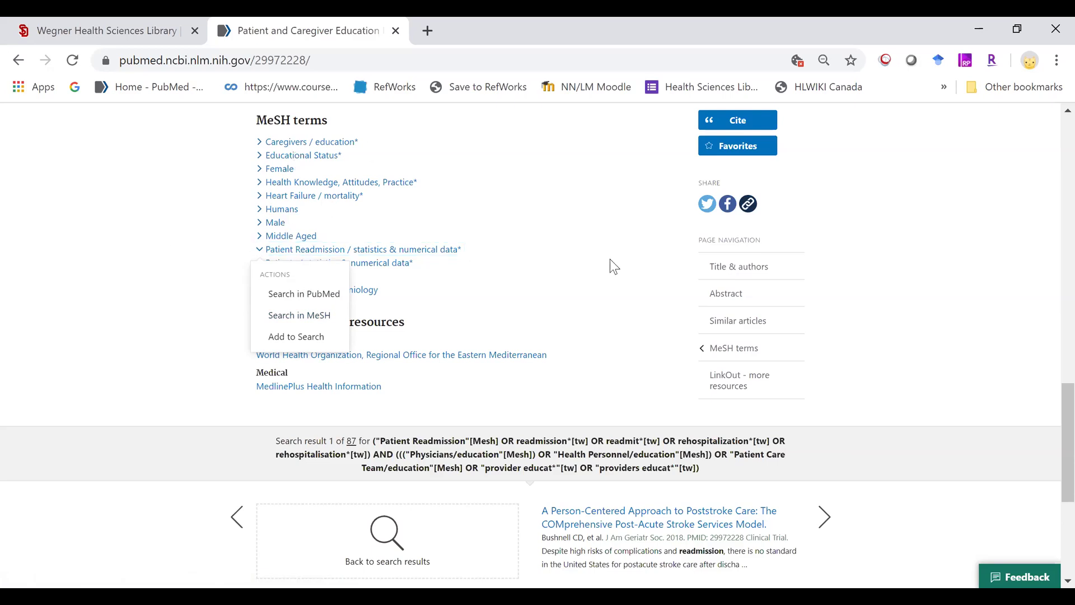
{"action": "left_click", "coordinate": [728, 321]}
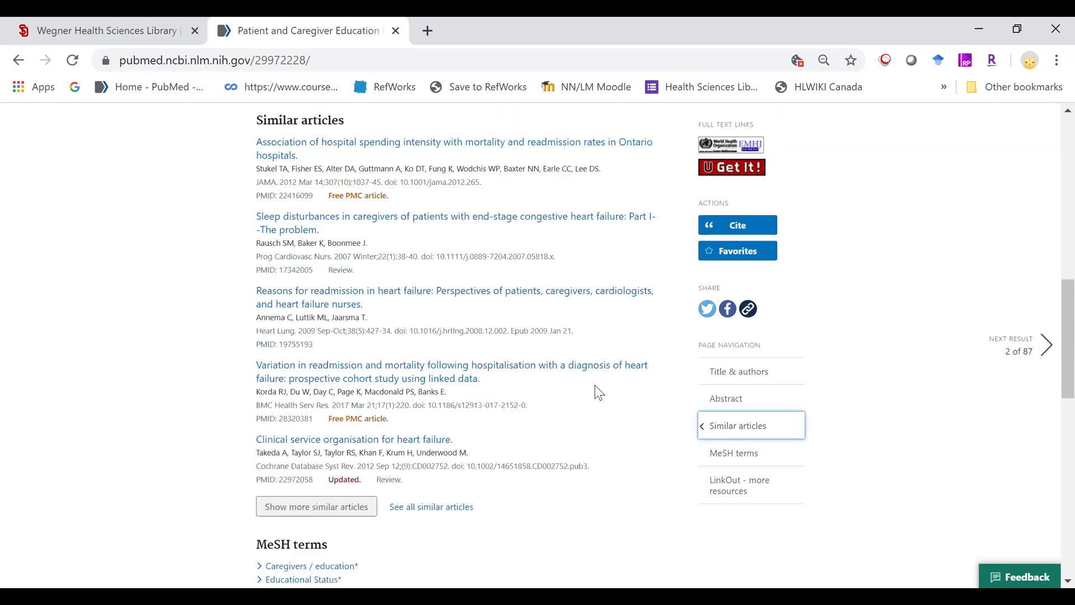
{"action": "scroll", "coordinate": [595, 385], "scroll_direction": "up", "scroll_amount": 10}
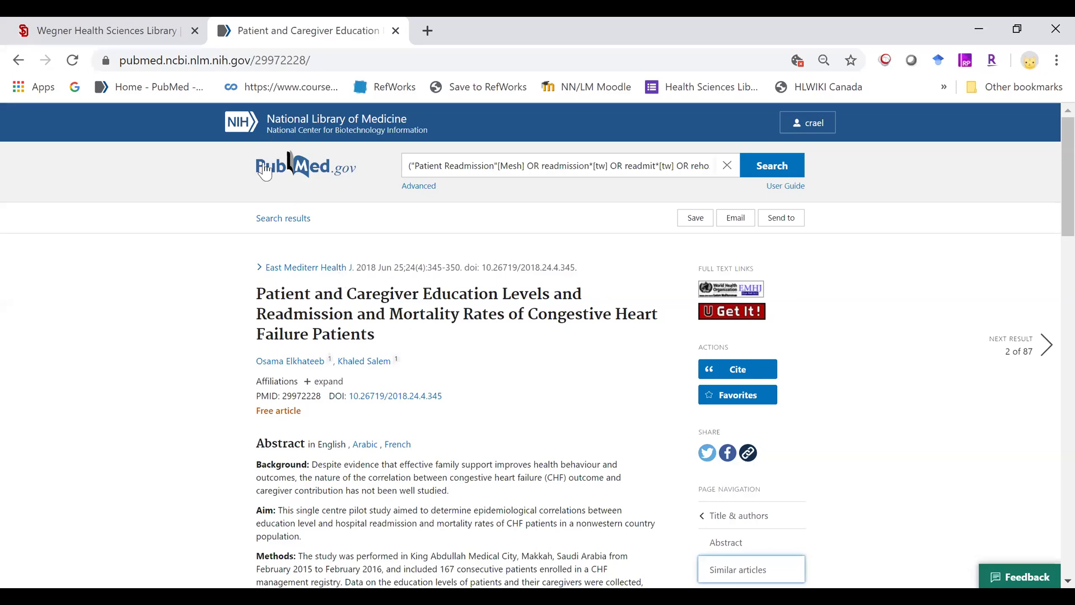
Start a fresh search from the PubMed home page for the truncated title term medi*[ti].
{"action": "left_click", "coordinate": [282, 167]}
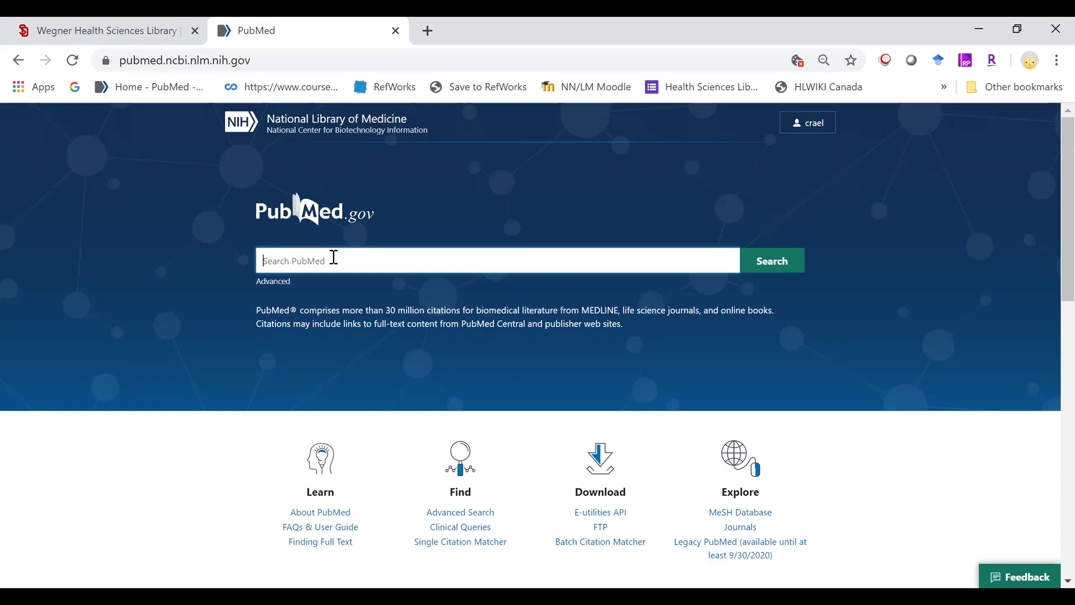
{"action": "type", "text": "medi"}
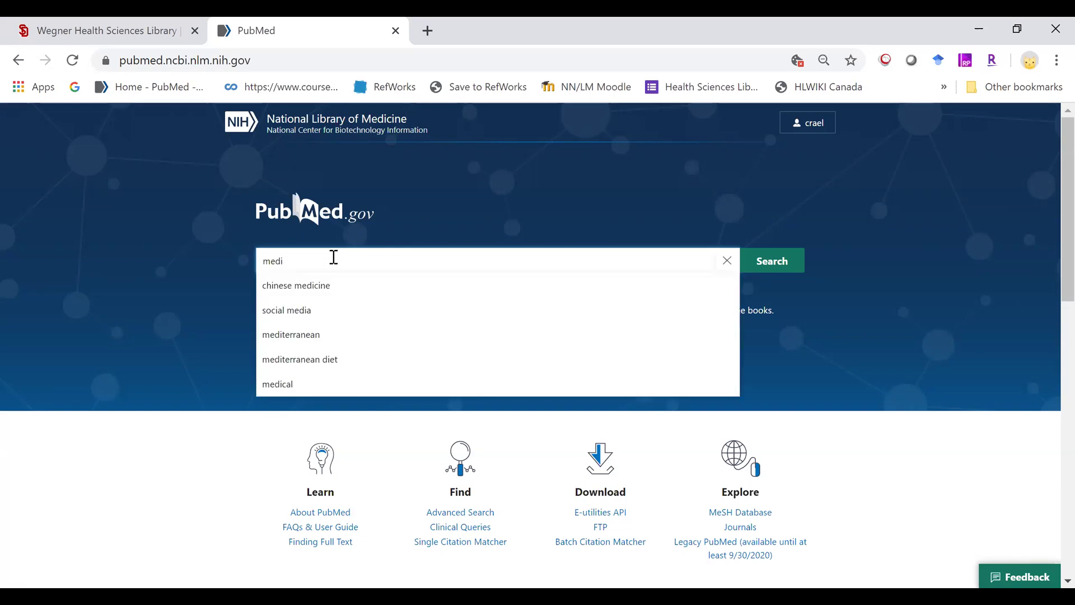
{"action": "type", "text": "*[ti]"}
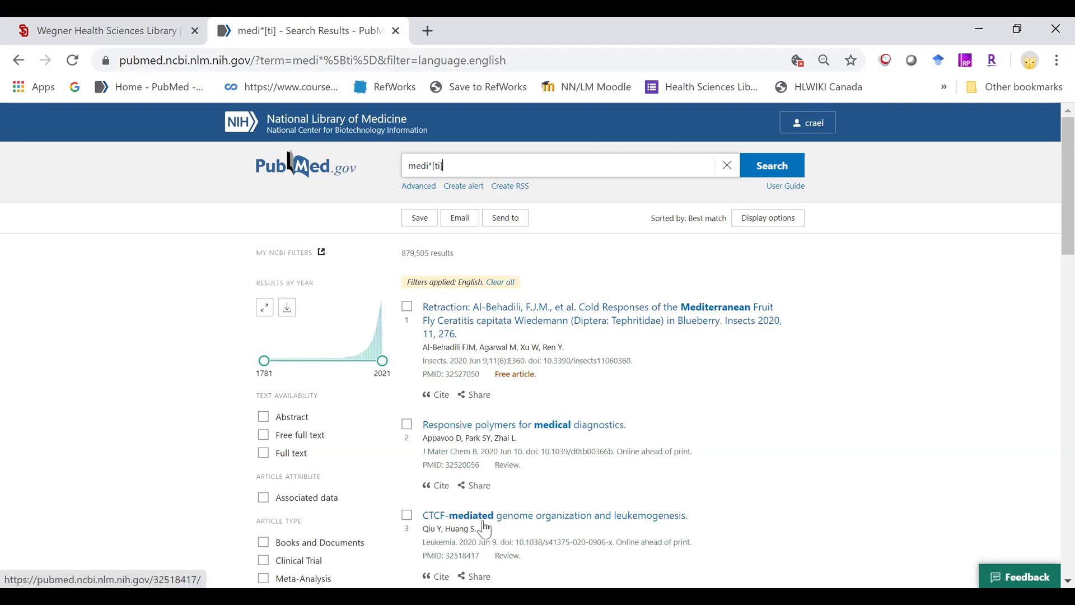
Look through the first two pages of results for the title words matched by the truncated term.
{"action": "scroll", "coordinate": [485, 528], "scroll_direction": "down", "scroll_amount": 5}
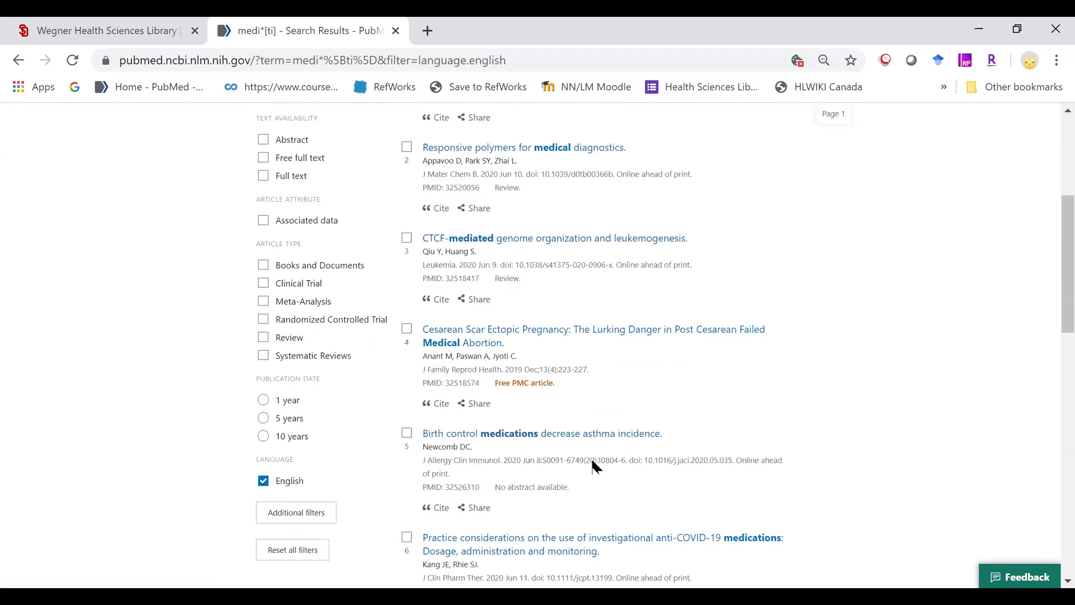
{"action": "scroll", "coordinate": [594, 465], "scroll_direction": "down", "scroll_amount": 3}
{"action": "scroll", "coordinate": [804, 428], "scroll_direction": "down", "scroll_amount": 8}
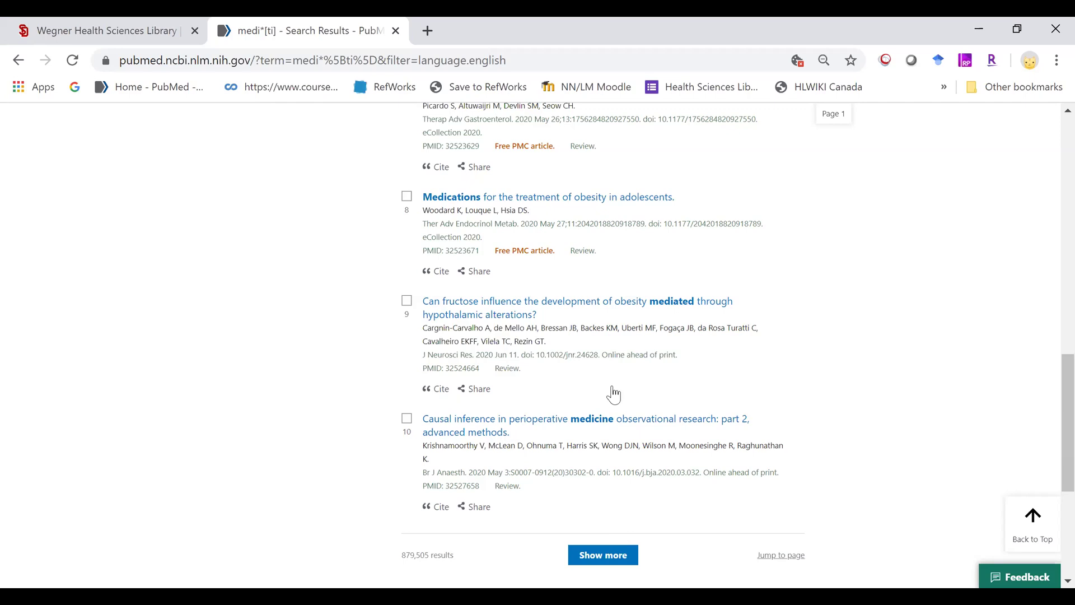
{"action": "scroll", "coordinate": [612, 392], "scroll_direction": "down", "scroll_amount": 3}
{"action": "scroll", "coordinate": [679, 269], "scroll_direction": "down", "scroll_amount": 4}
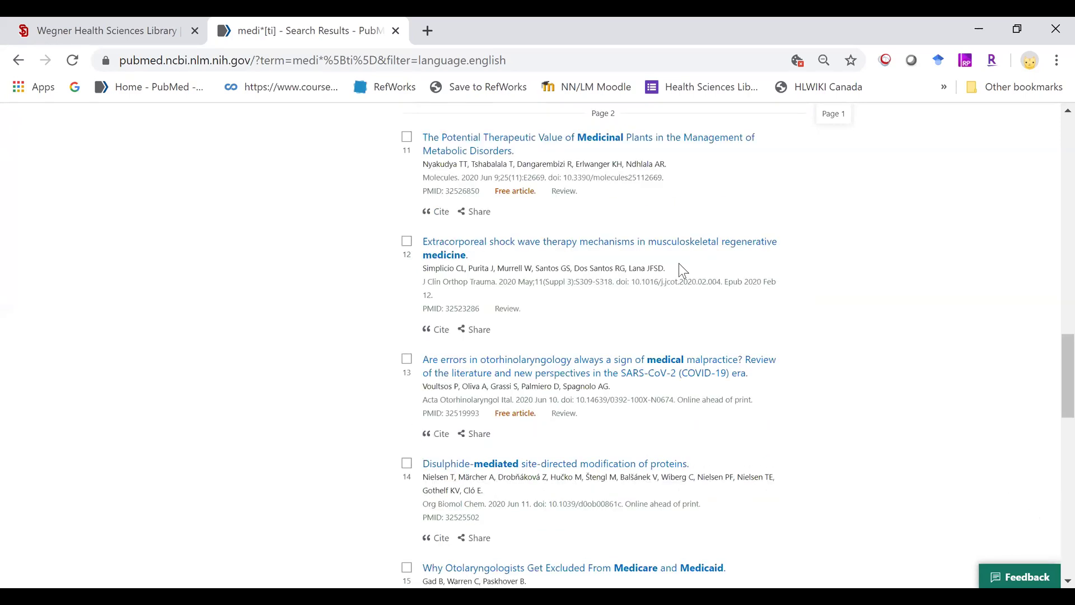
{"action": "scroll", "coordinate": [742, 308], "scroll_direction": "down", "scroll_amount": 2}
{"action": "scroll", "coordinate": [743, 309], "scroll_direction": "down", "scroll_amount": 4}
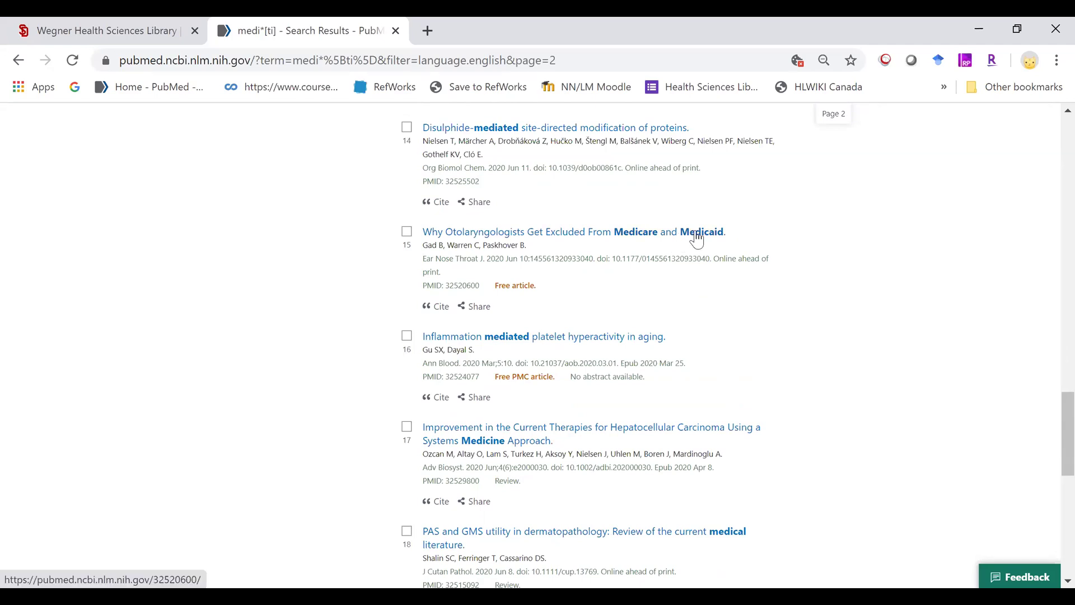
{"action": "scroll", "coordinate": [720, 303], "scroll_direction": "down", "scroll_amount": 6}
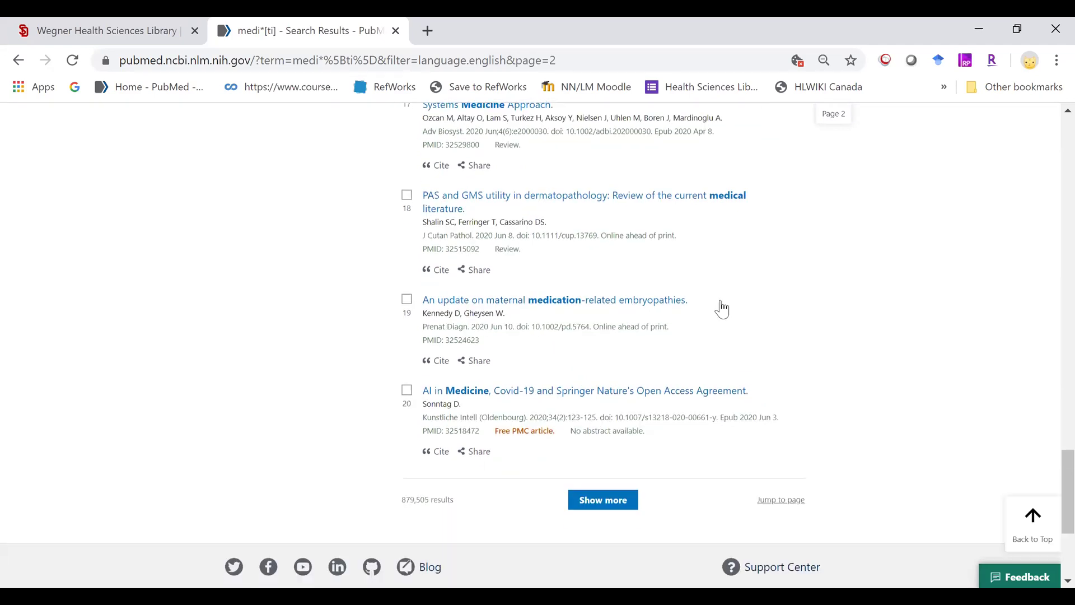
{"action": "scroll", "coordinate": [586, 276], "scroll_direction": "up", "scroll_amount": 20}
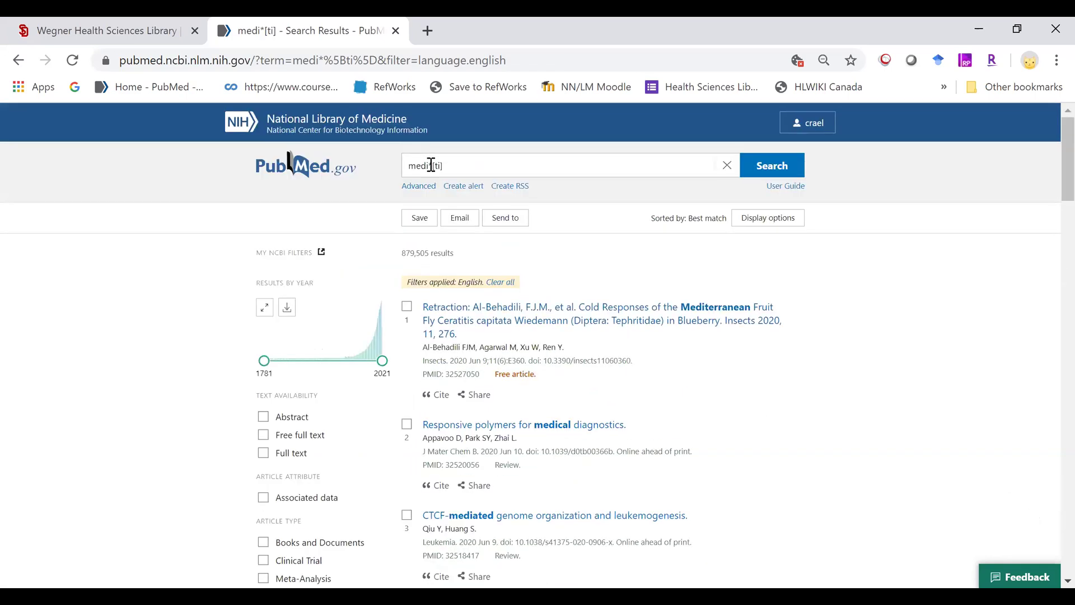
Lengthen the truncated title term to mediterrean*[ti], run the search and clear the search box.
{"action": "left_click", "coordinate": [459, 164]}
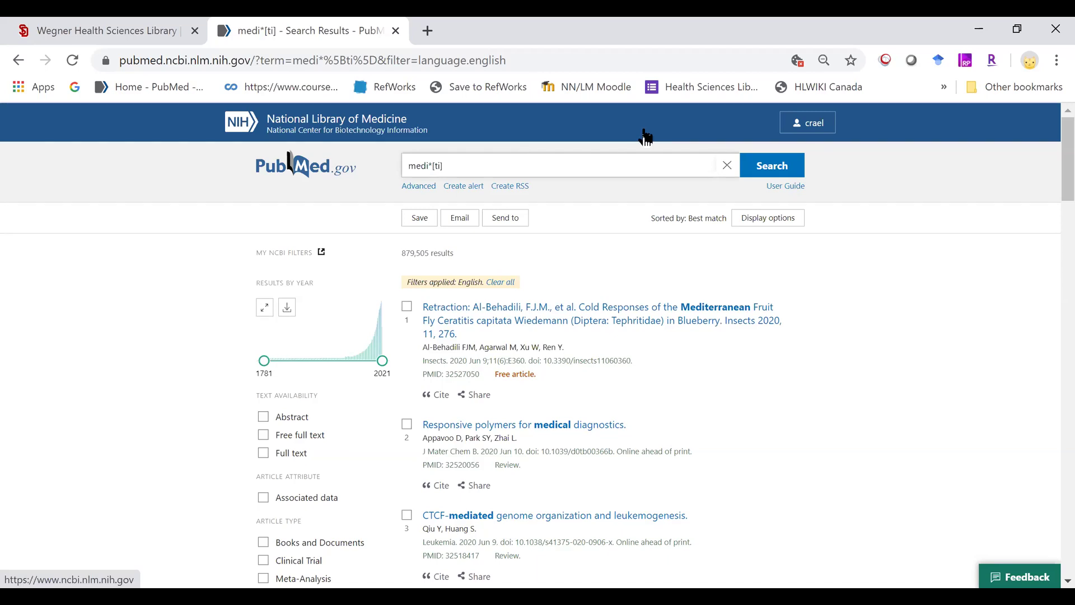
{"action": "key", "text": "BackSpace"}
{"action": "type", "text": "terrean*"}
{"action": "left_click", "coordinate": [767, 167]}
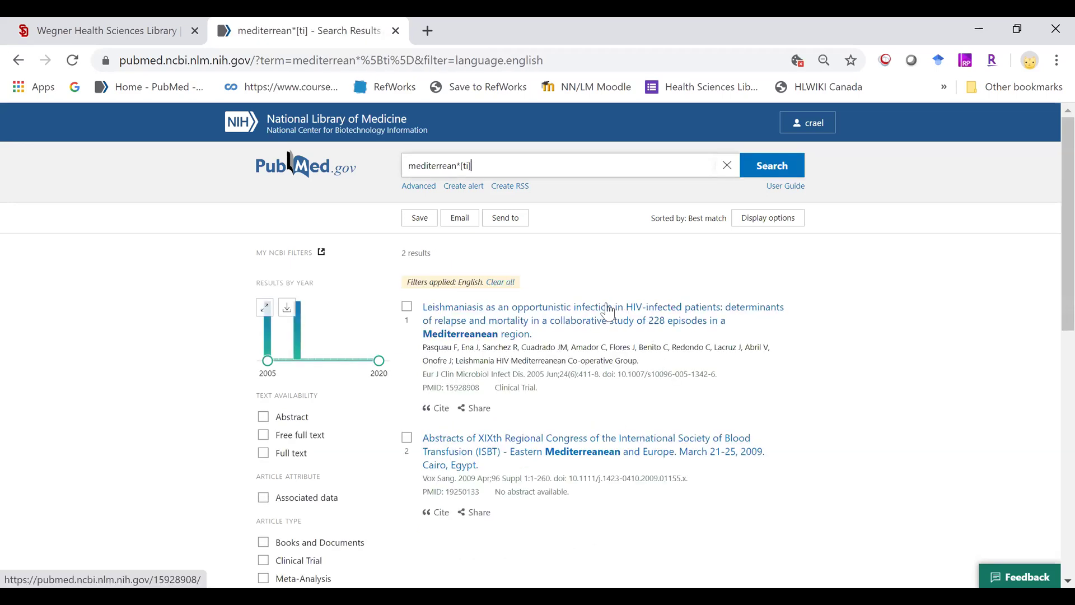
{"action": "left_click", "coordinate": [499, 166]}
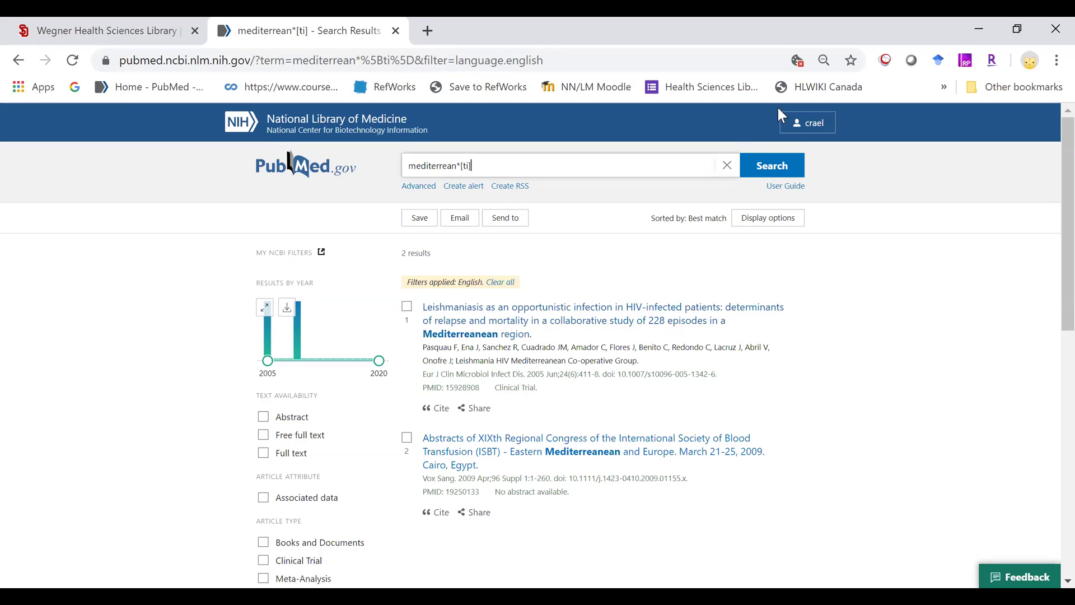
{"action": "left_click", "coordinate": [730, 166]}
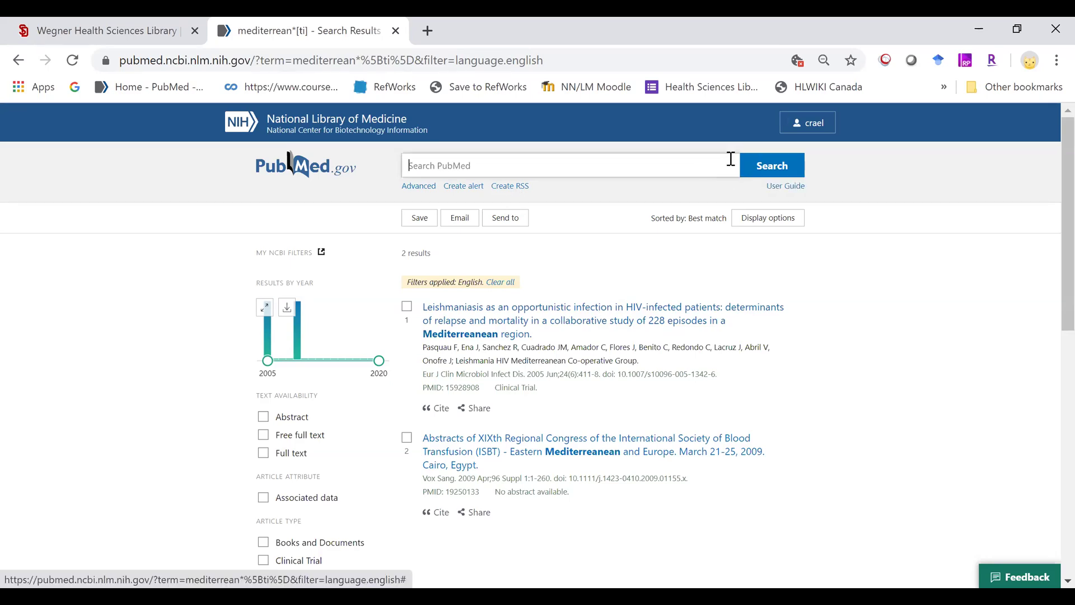
Open the advanced search history and examine how the unfiltered swallow search was translated, including its MeSH terms.
{"action": "left_click", "coordinate": [425, 182]}
{"action": "scroll", "coordinate": [511, 465], "scroll_direction": "down", "scroll_amount": 3}
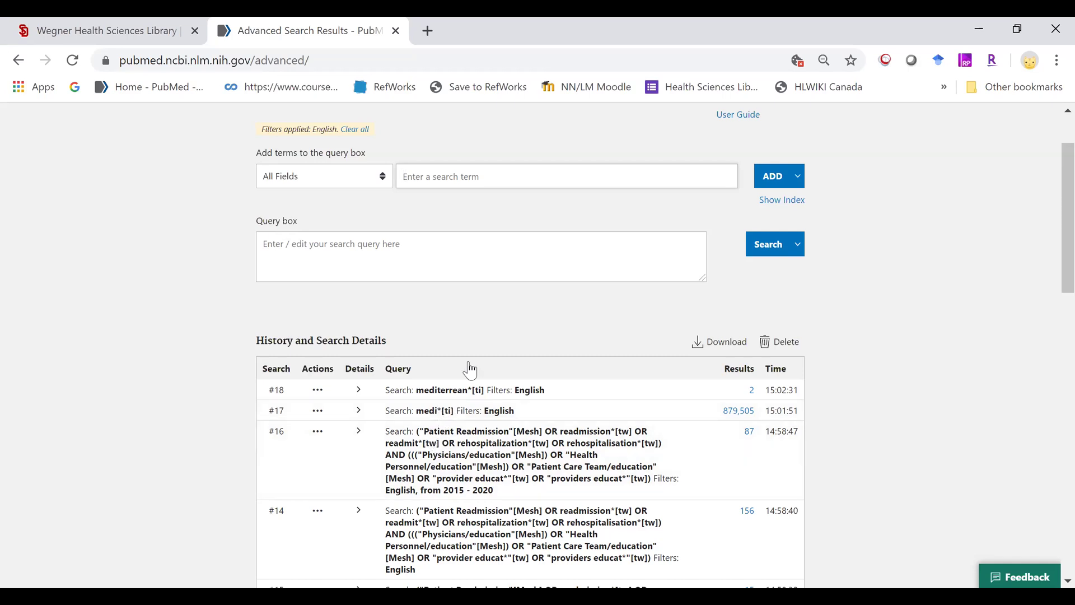
{"action": "scroll", "coordinate": [470, 370], "scroll_direction": "down", "scroll_amount": 5}
{"action": "scroll", "coordinate": [438, 367], "scroll_direction": "down", "scroll_amount": 3}
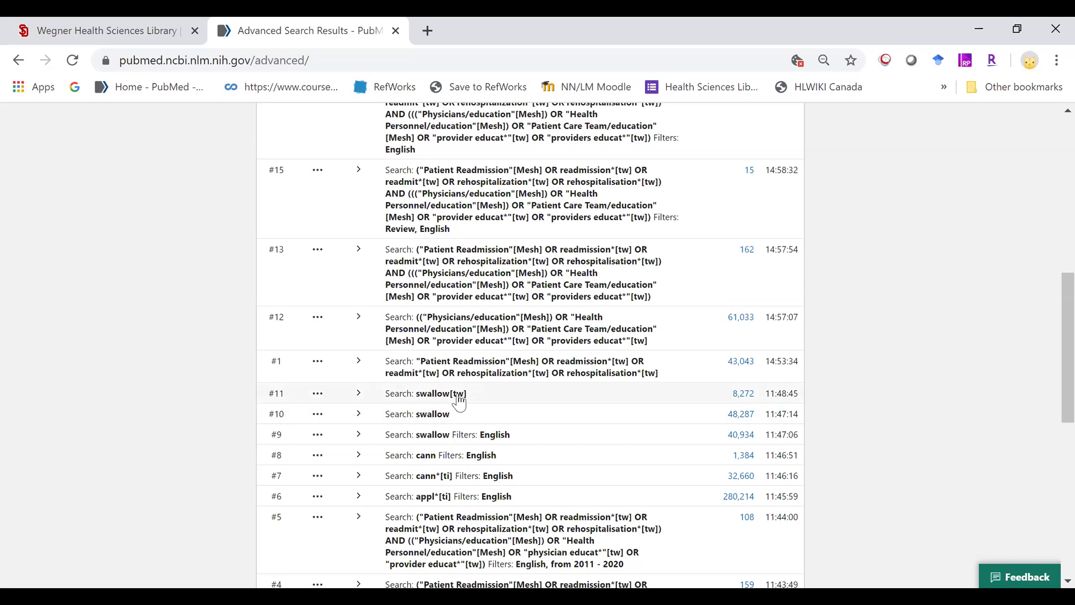
{"action": "left_click", "coordinate": [359, 415]}
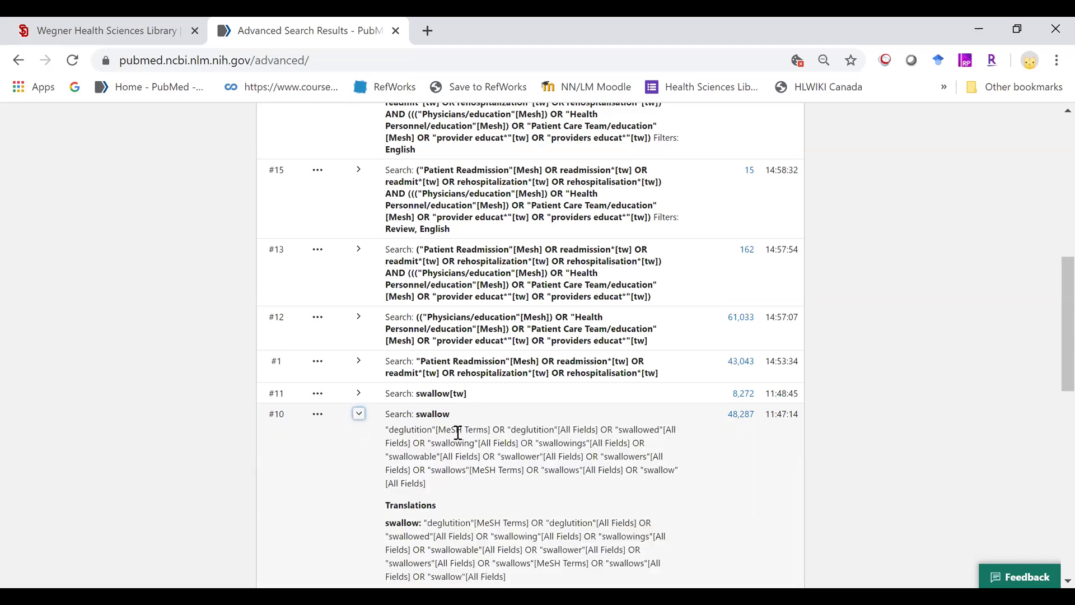
{"action": "scroll", "coordinate": [444, 422], "scroll_direction": "down", "scroll_amount": 1}
{"action": "left_click_drag", "start_coordinate": [386, 345], "coordinate": [451, 346]}
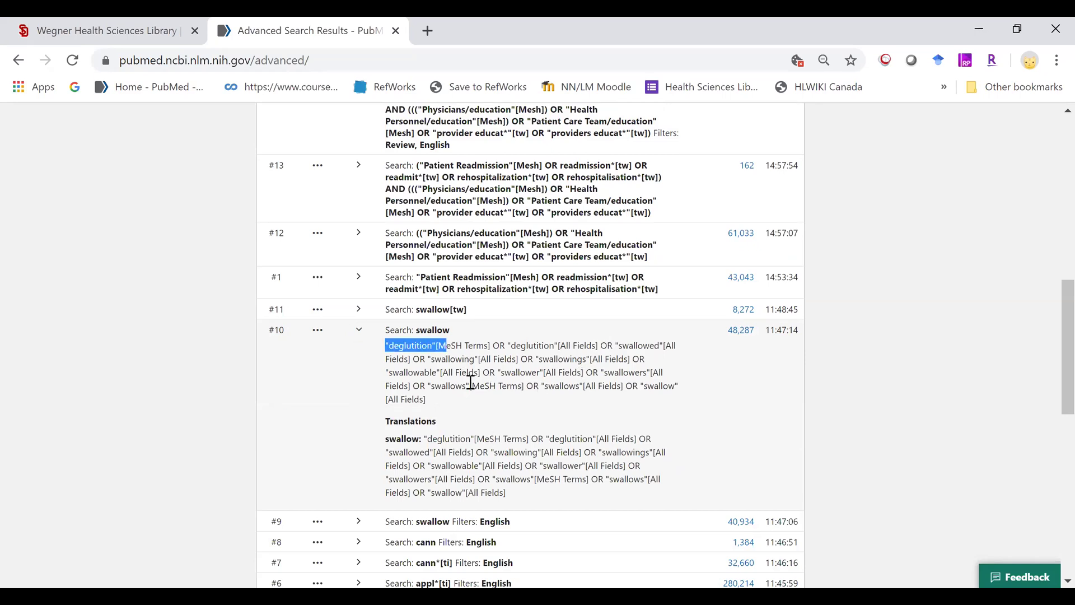
{"action": "left_click_drag", "start_coordinate": [431, 385], "coordinate": [525, 385]}
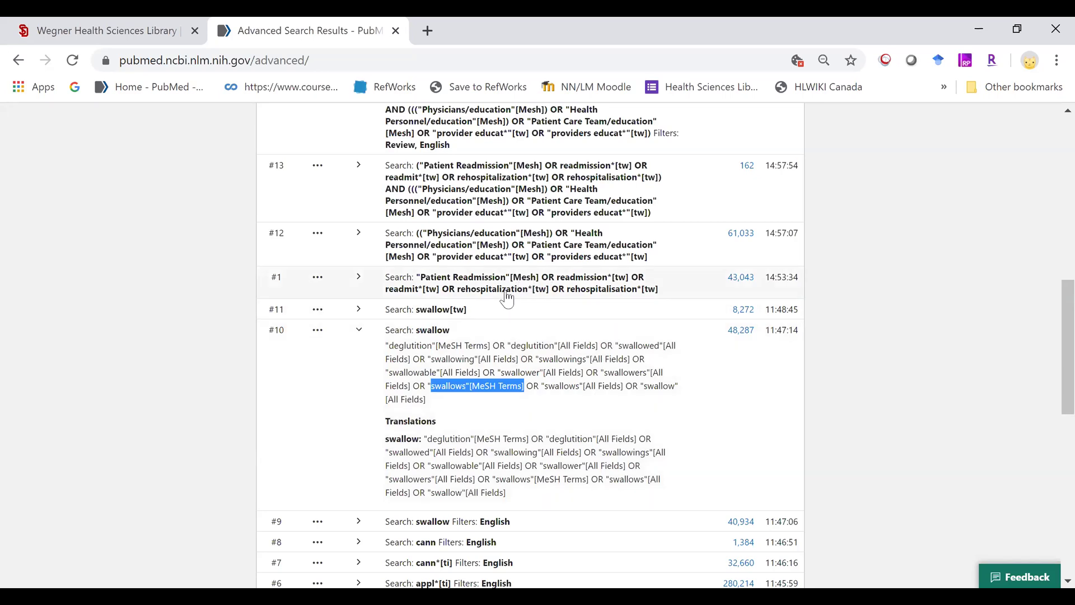
Enter the query nursing in NICU in the query box and add it to the search history.
{"action": "scroll", "coordinate": [501, 294], "scroll_direction": "up", "scroll_amount": 3}
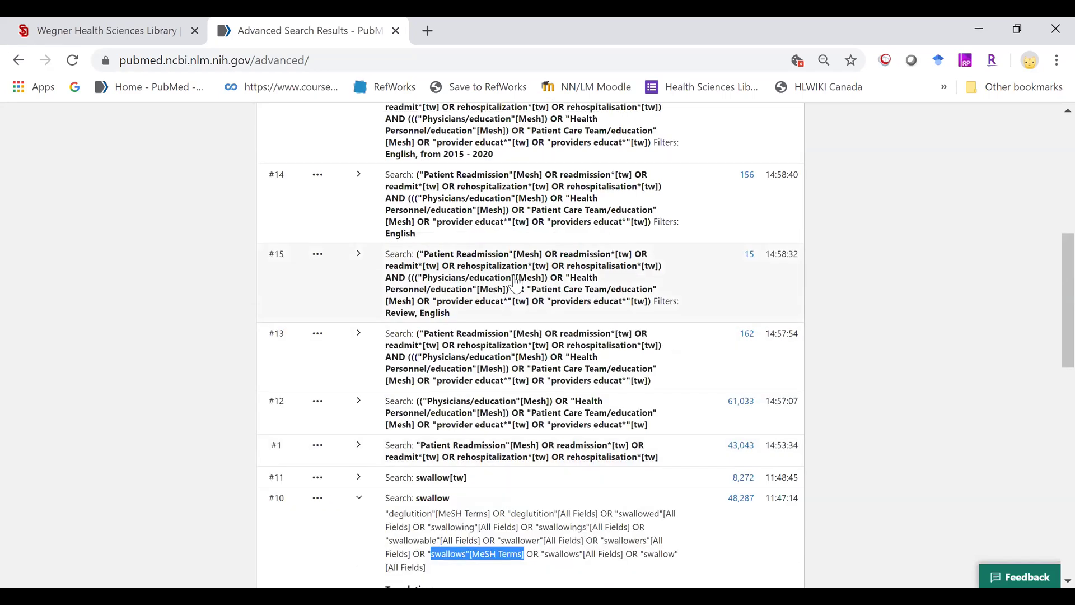
{"action": "scroll", "coordinate": [501, 308], "scroll_direction": "up", "scroll_amount": 3}
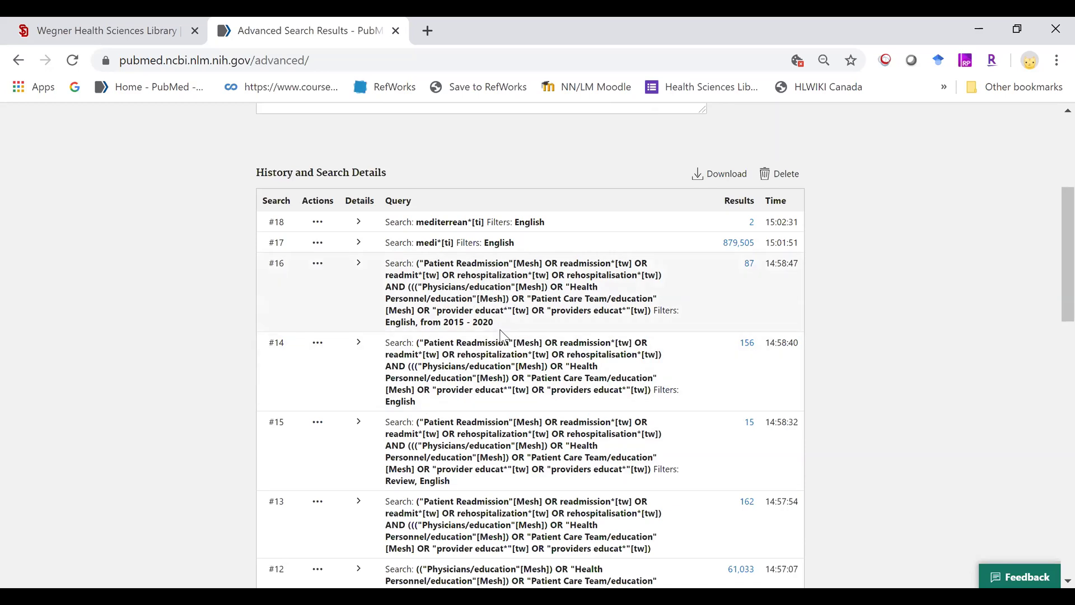
{"action": "scroll", "coordinate": [501, 335], "scroll_direction": "up", "scroll_amount": 3}
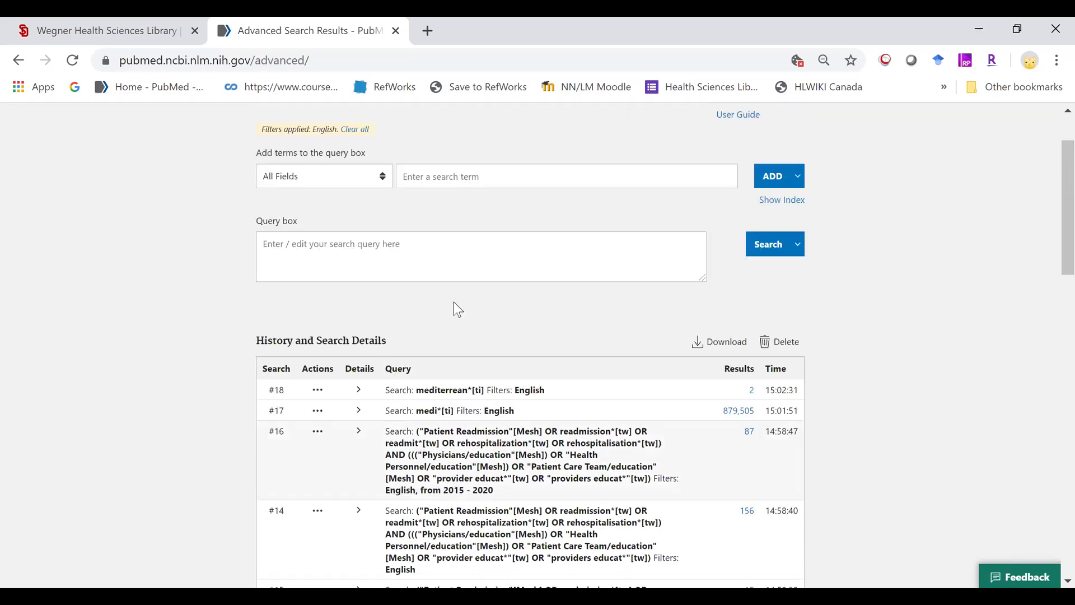
{"action": "left_click", "coordinate": [336, 248]}
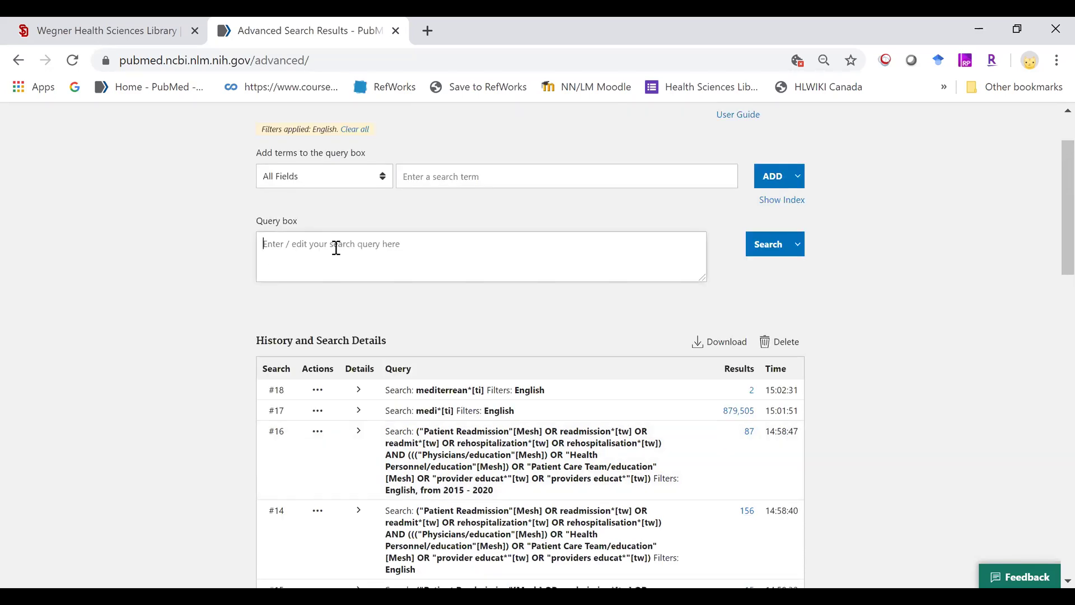
{"action": "type", "text": "nursing in"}
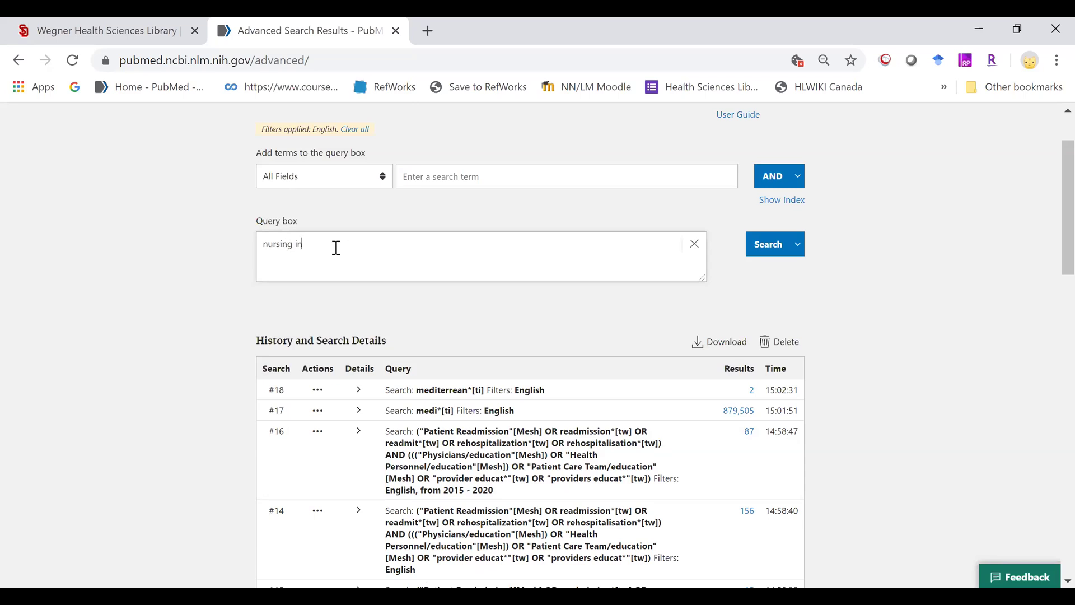
{"action": "type", "text": " NICU"}
{"action": "left_click", "coordinate": [797, 246]}
{"action": "left_click", "coordinate": [793, 267]}
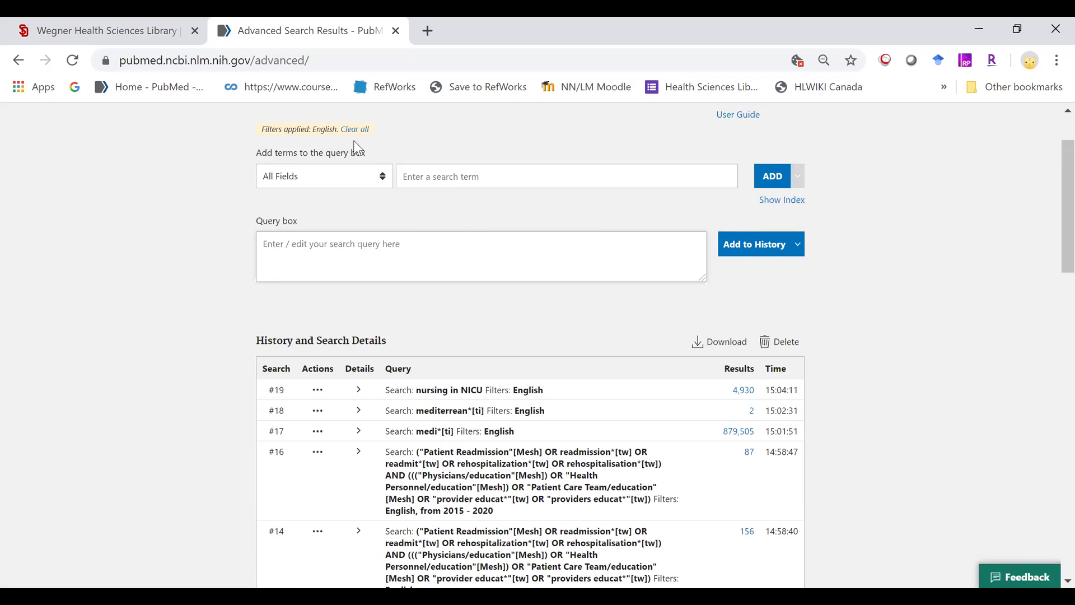
Expand the details of the nursing in NICU search and examine how its nursing and NICU terms were translated.
{"action": "left_click", "coordinate": [359, 390]}
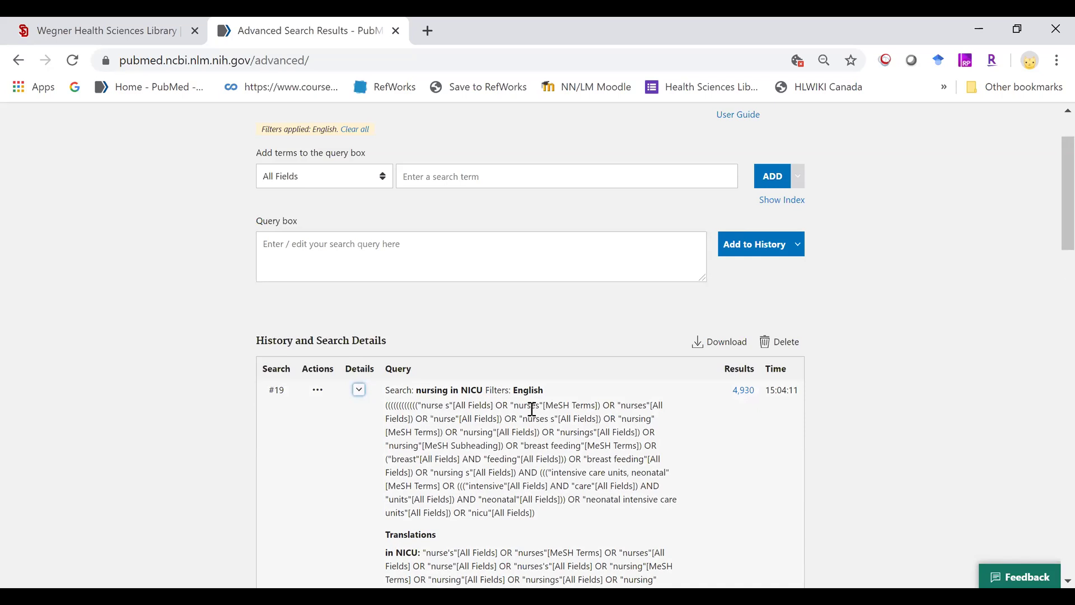
{"action": "left_click_drag", "start_coordinate": [523, 408], "coordinate": [528, 408]}
{"action": "left_click_drag", "start_coordinate": [519, 446], "coordinate": [573, 446]}
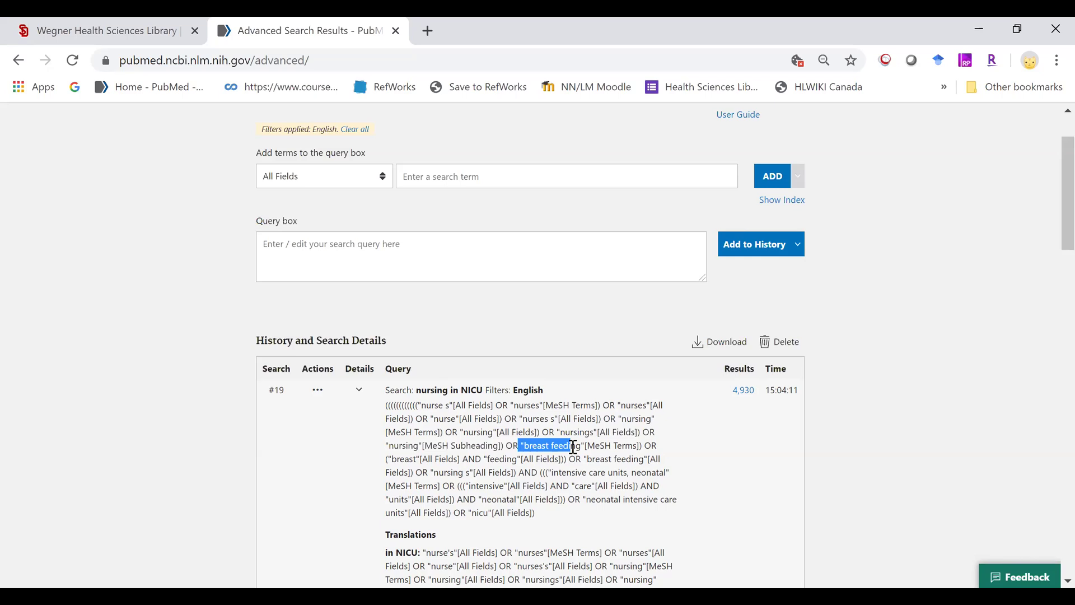
{"action": "scroll", "coordinate": [504, 336], "scroll_direction": "down", "scroll_amount": 3}
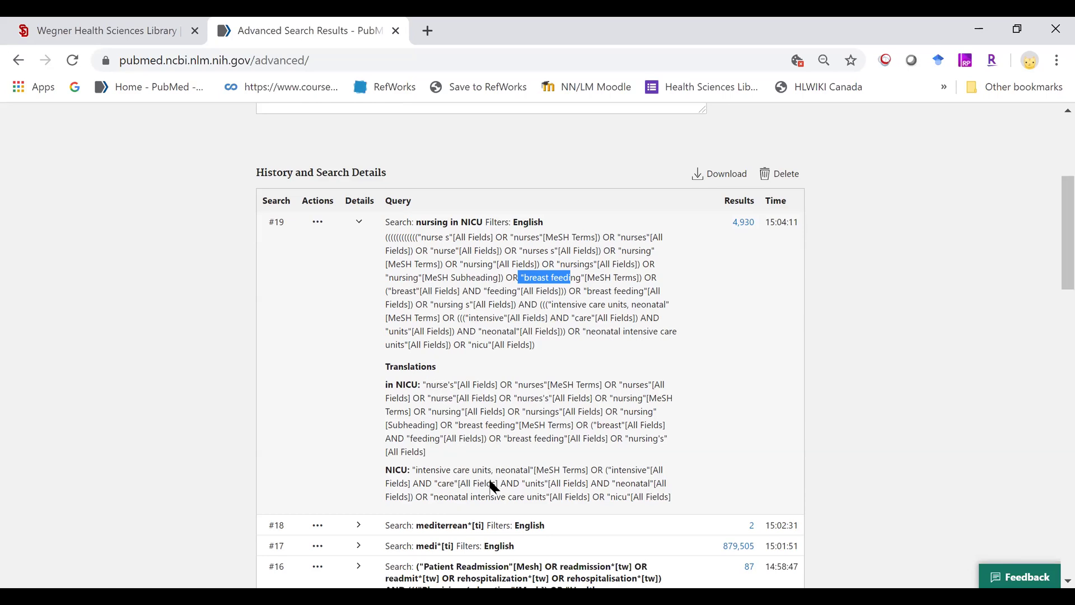
{"action": "left_click_drag", "start_coordinate": [610, 470], "coordinate": [497, 483]}
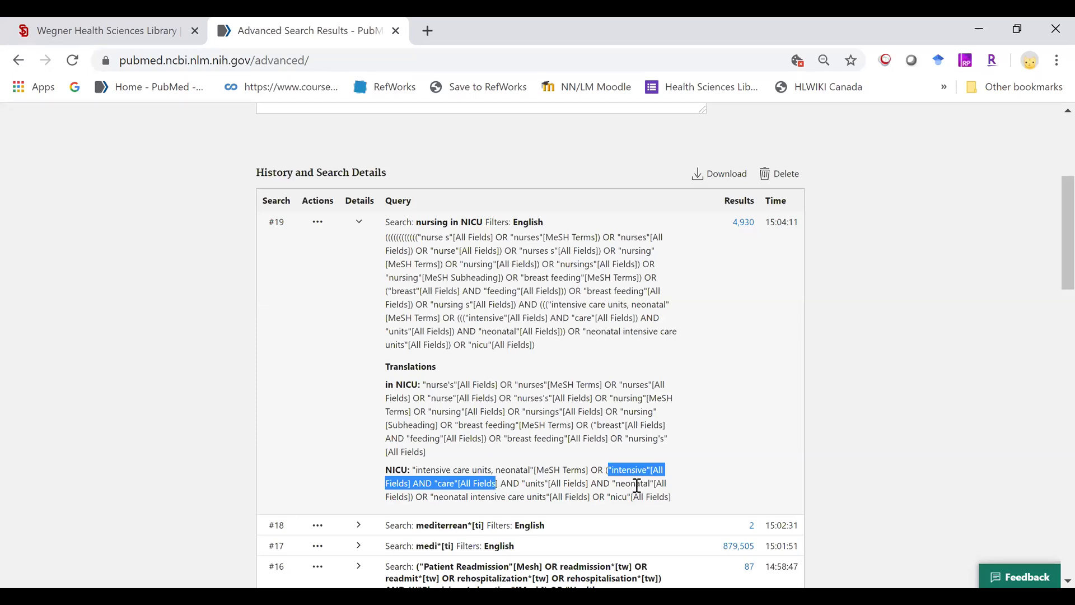
{"action": "left_click", "coordinate": [705, 480]}
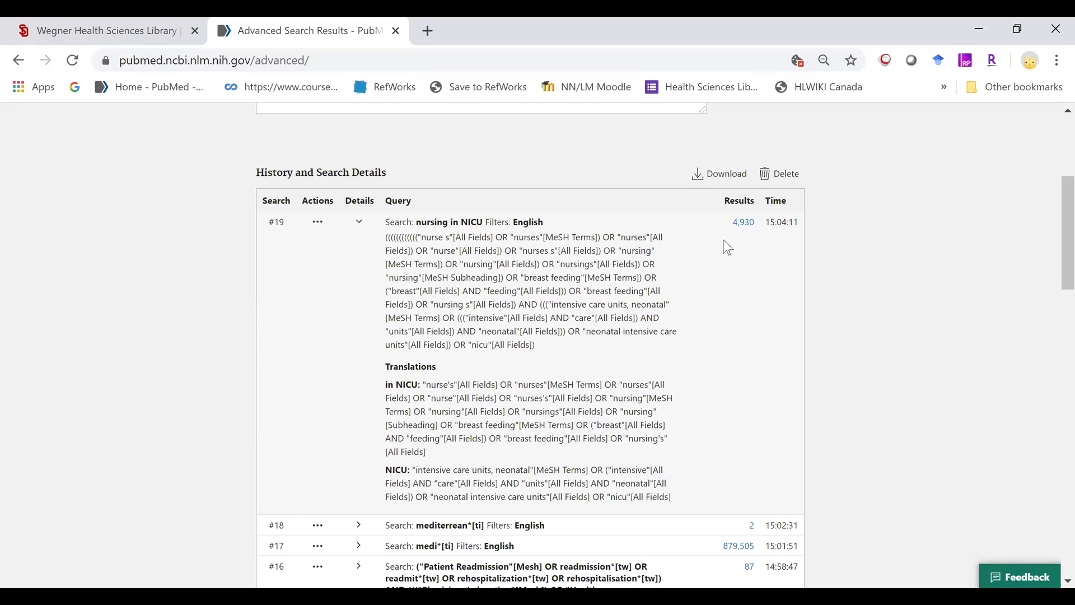
Open the results of the nursing in NICU search and select its query text in the search box.
{"action": "left_click", "coordinate": [741, 223]}
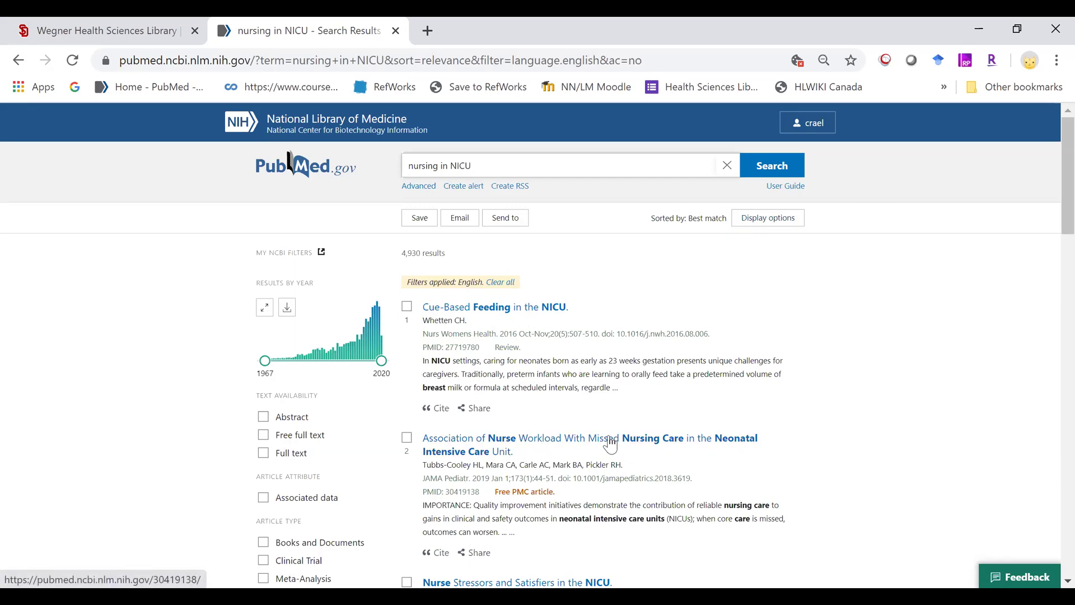
{"action": "triple_click", "coordinate": [466, 166]}
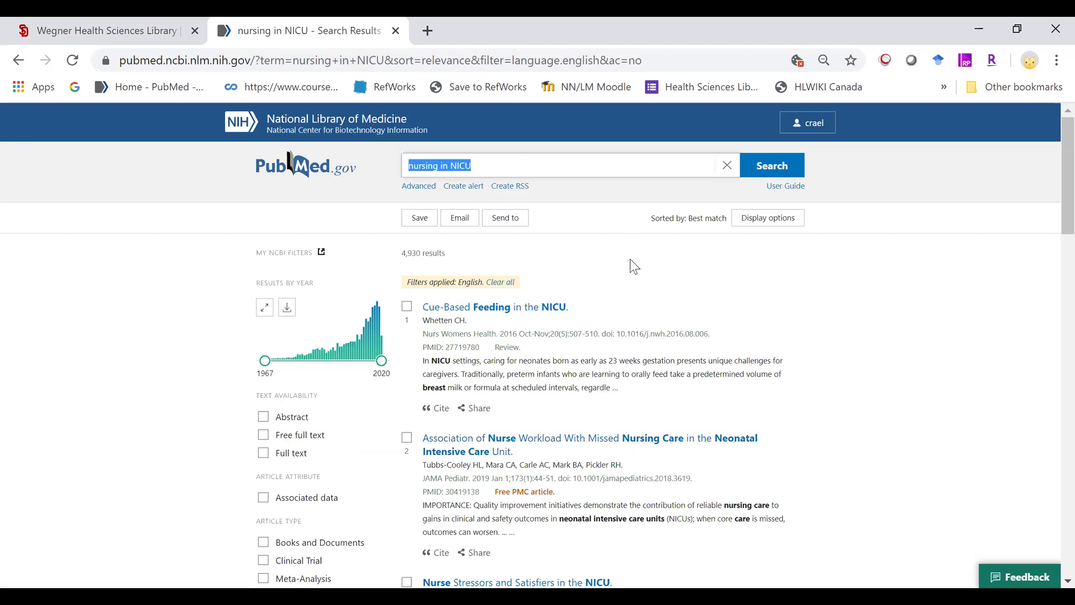